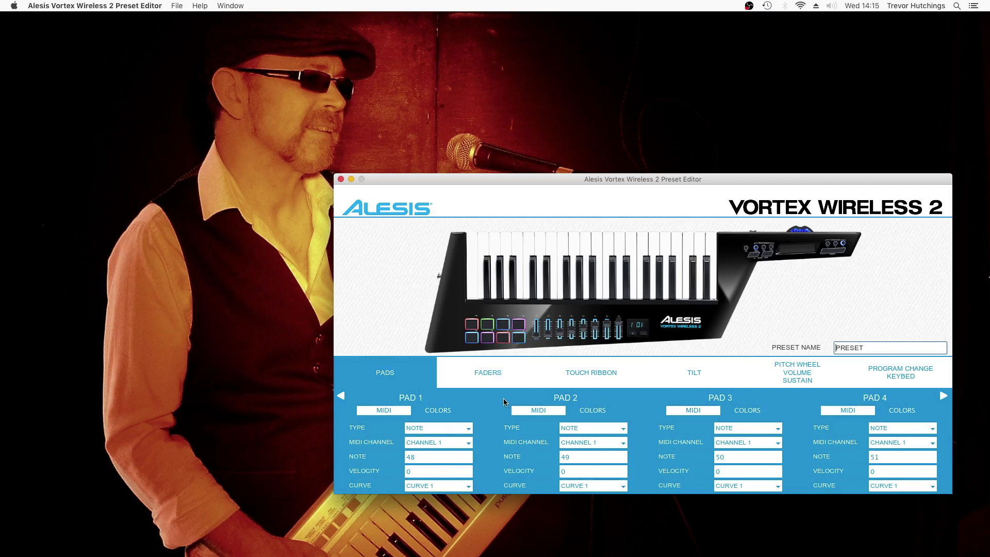
Make Pad 1 a CC Momentary pad with a release value of 127.
{"action": "left_click", "coordinate": [468, 428]}
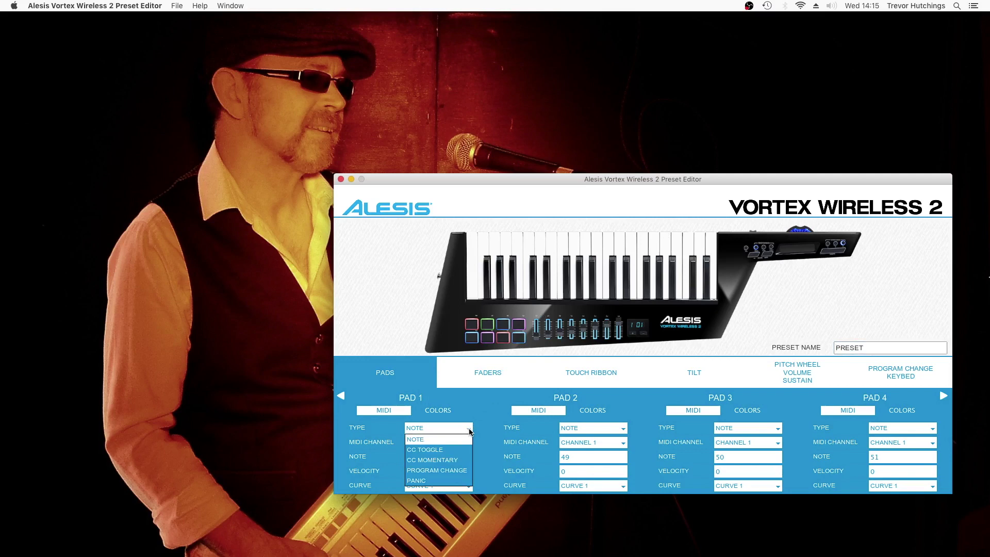
{"action": "left_click", "coordinate": [463, 460]}
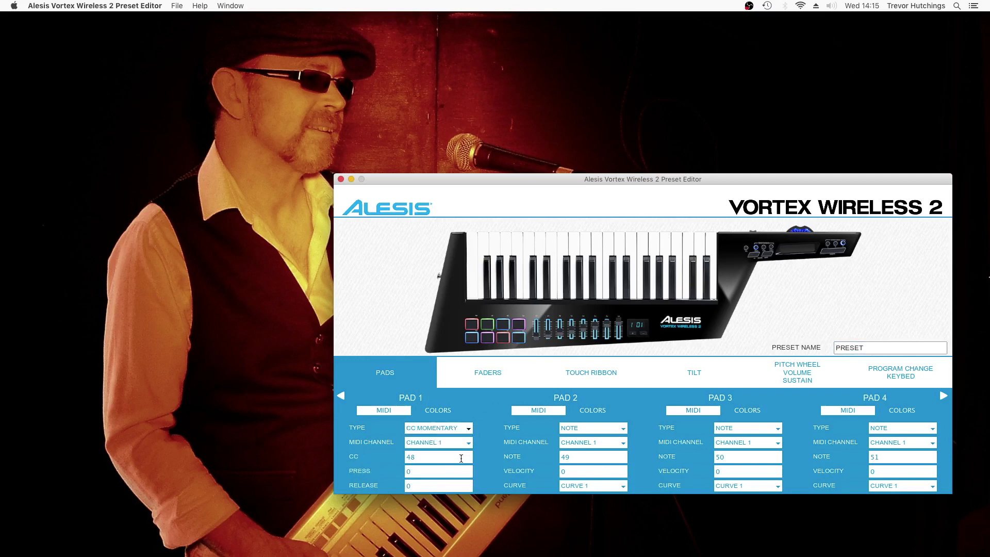
{"action": "double_click", "coordinate": [418, 487]}
{"action": "type", "text": "127"}
Switch Pads 1 and 2 to CC Toggle and enter 127 for their on/off values.
{"action": "left_click", "coordinate": [469, 429]}
{"action": "left_click", "coordinate": [461, 449]}
{"action": "key", "text": "BackSpace"}
{"action": "type", "text": "127"}
{"action": "left_click", "coordinate": [623, 428]}
{"action": "left_click", "coordinate": [620, 449]}
{"action": "left_click", "coordinate": [599, 486]}
{"action": "key", "text": "BackSpace"}
Switch Pads 3 and 4 to CC Toggle with on/off values of 127.
{"action": "type", "text": "127"}
{"action": "left_click", "coordinate": [778, 428]}
{"action": "left_click", "coordinate": [733, 449]}
{"action": "left_click", "coordinate": [748, 486]}
{"action": "key", "text": "BackSpace"}
{"action": "type", "text": "127"}
{"action": "left_click", "coordinate": [933, 428]}
{"action": "left_click", "coordinate": [889, 449]}
{"action": "left_click", "coordinate": [876, 485]}
{"action": "key", "text": "BackSpace"}
Set Pads 5–8 to CC Toggle with on/off values of 127.
{"action": "type", "text": "127"}
{"action": "left_click", "coordinate": [944, 396]}
{"action": "left_click", "coordinate": [452, 471]}
{"action": "type", "text": "127"}
{"action": "left_click", "coordinate": [623, 428]}
{"action": "left_click", "coordinate": [593, 449]}
{"action": "left_click", "coordinate": [606, 472]}
{"action": "type", "text": "127"}
{"action": "left_click", "coordinate": [778, 428]}
{"action": "left_click", "coordinate": [760, 472]}
{"action": "type", "text": "127"}
{"action": "left_click", "coordinate": [932, 428]}
{"action": "left_click", "coordinate": [889, 449]}
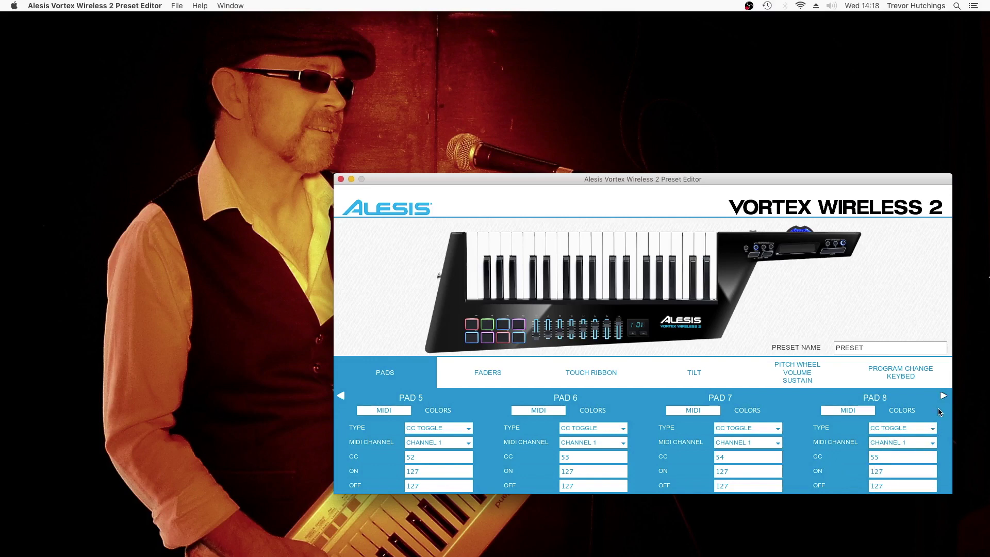
Send the pad preset to the keytar, storing it in slot Preset 11.
{"action": "left_click", "coordinate": [177, 6]}
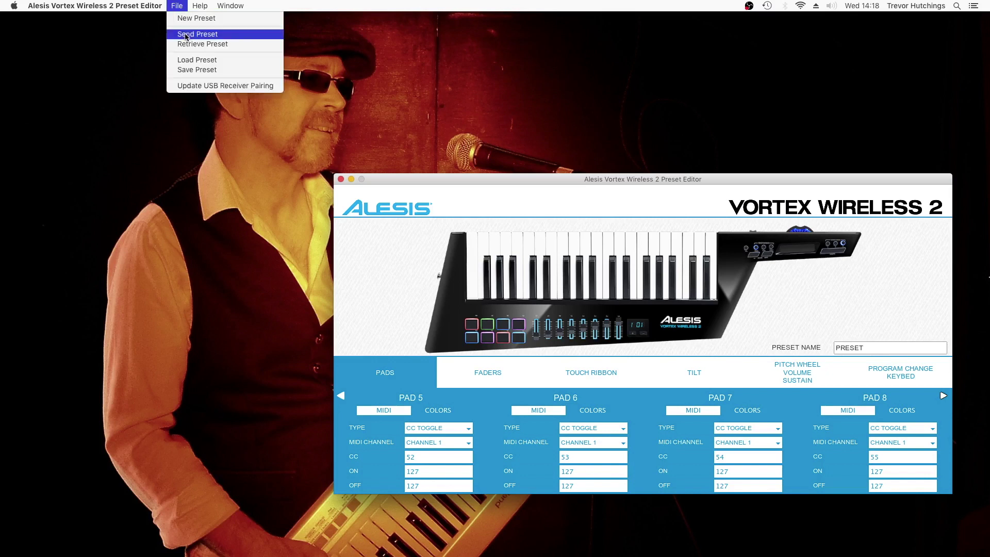
{"action": "left_click", "coordinate": [197, 32]}
{"action": "left_click", "coordinate": [776, 356]}
{"action": "scroll", "coordinate": [743, 387], "scroll_direction": "down", "scroll_amount": 2}
{"action": "left_click", "coordinate": [732, 404]}
{"action": "left_click", "coordinate": [691, 405]}
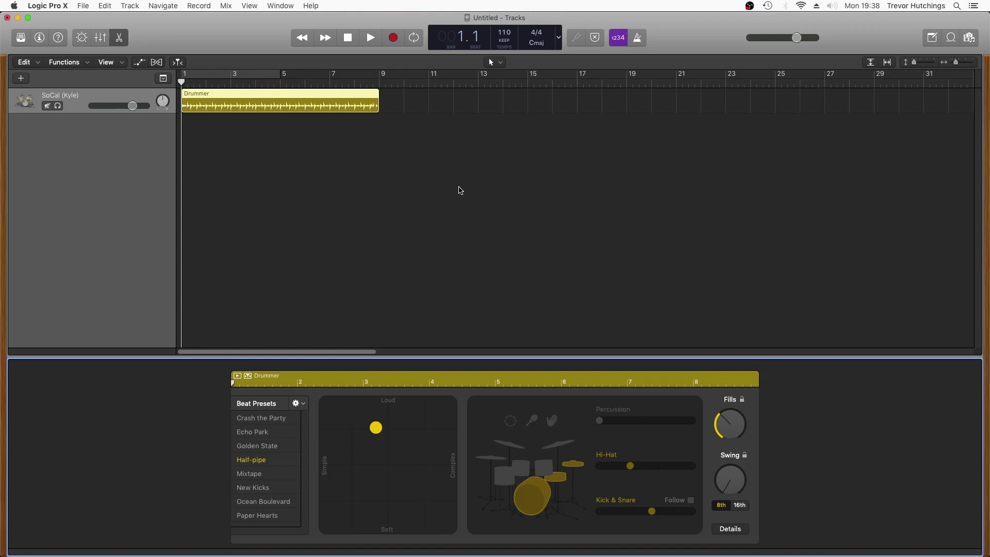
Enable Show Advanced Tools in Logic's Advanced preferences.
{"action": "left_click", "coordinate": [55, 7]}
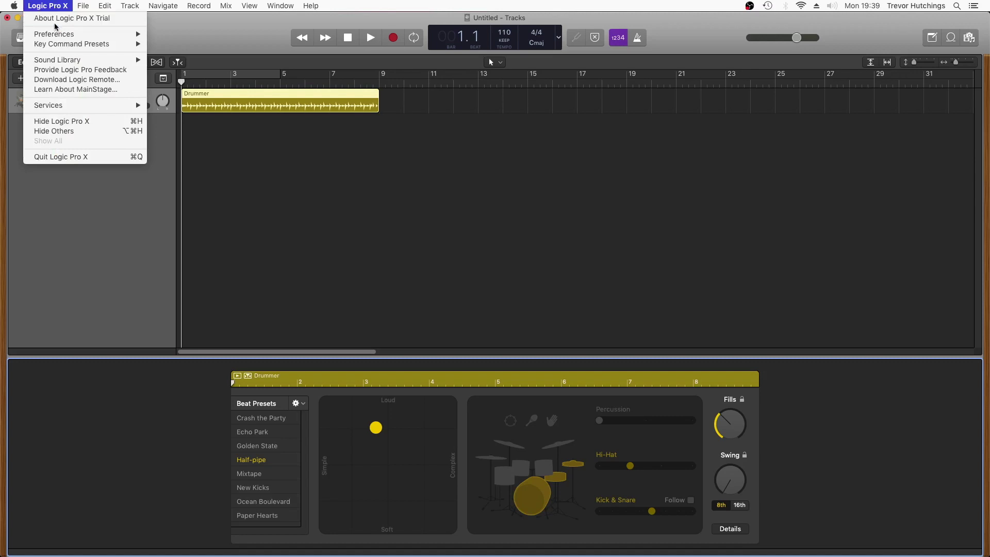
{"action": "mouse_move", "coordinate": [55, 34]}
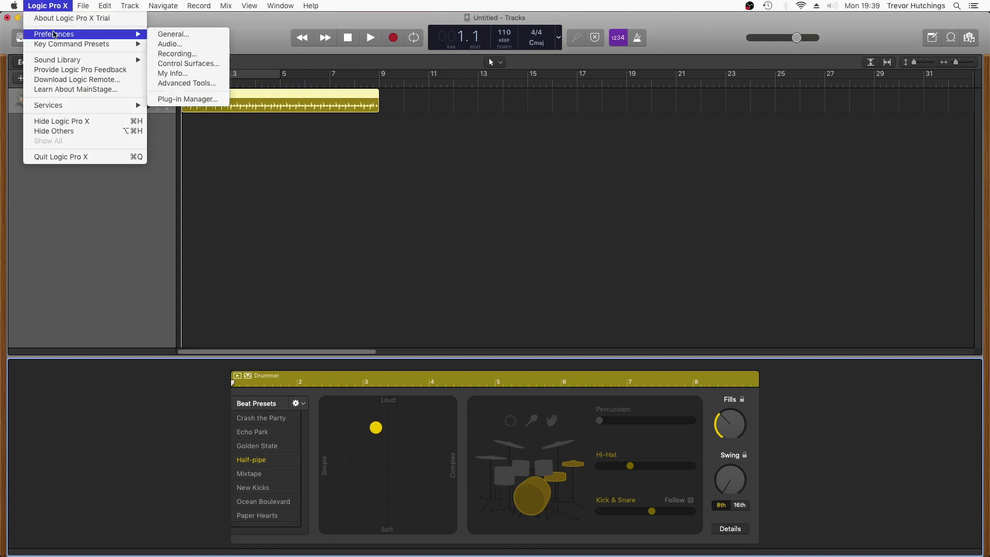
{"action": "left_click", "coordinate": [170, 35]}
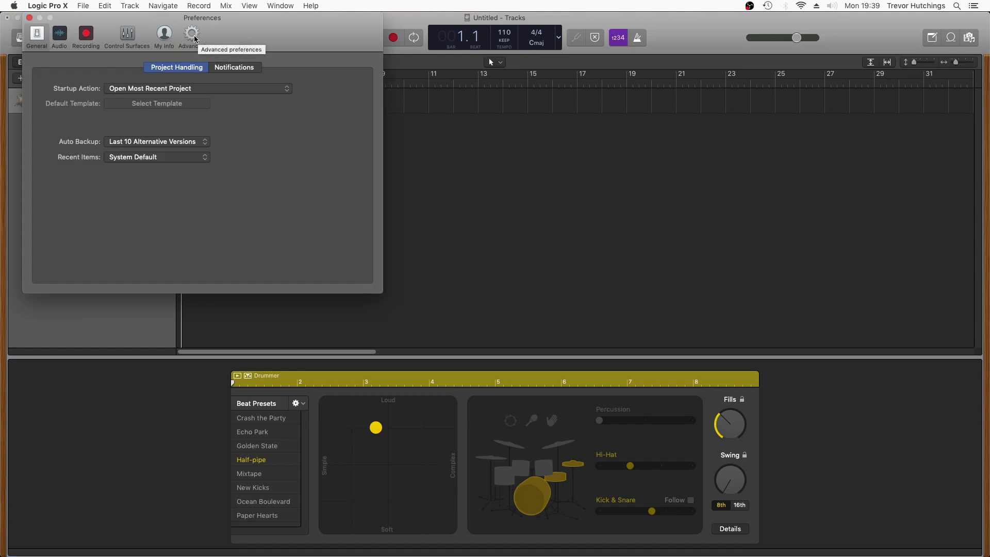
{"action": "left_click", "coordinate": [192, 34]}
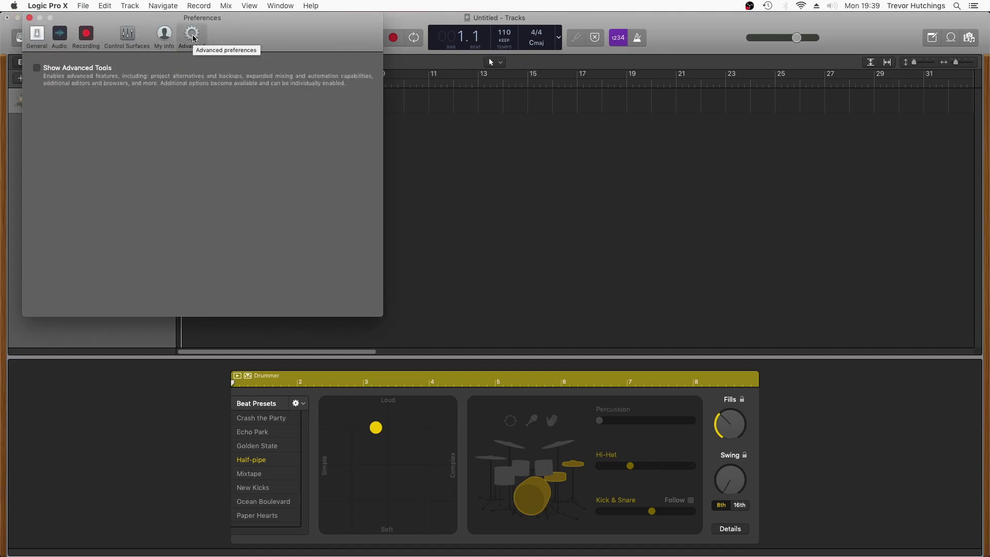
{"action": "left_click", "coordinate": [37, 70]}
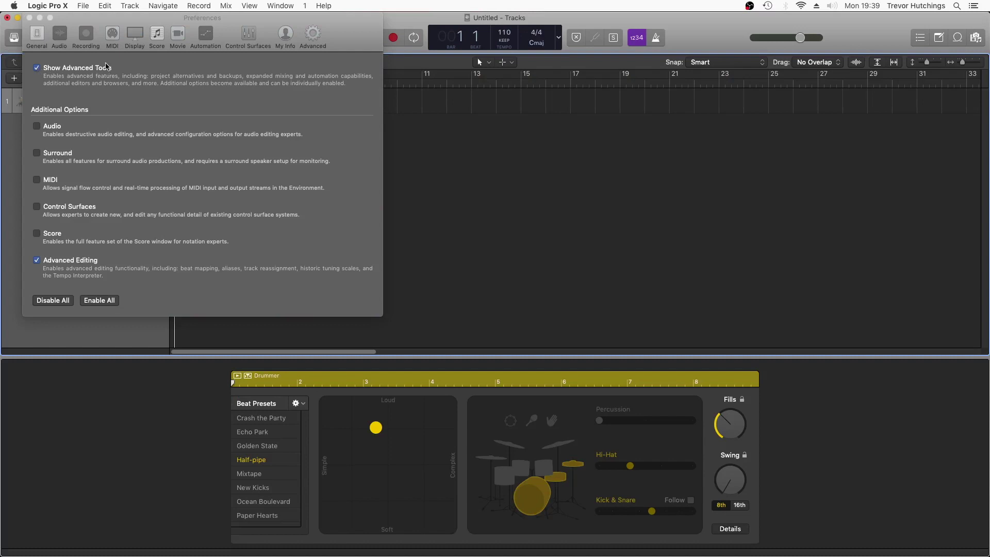
Set MIDI Remote to On, applied Per Channel Strip, in the MIDI preferences, then close them.
{"action": "left_click", "coordinate": [113, 37]}
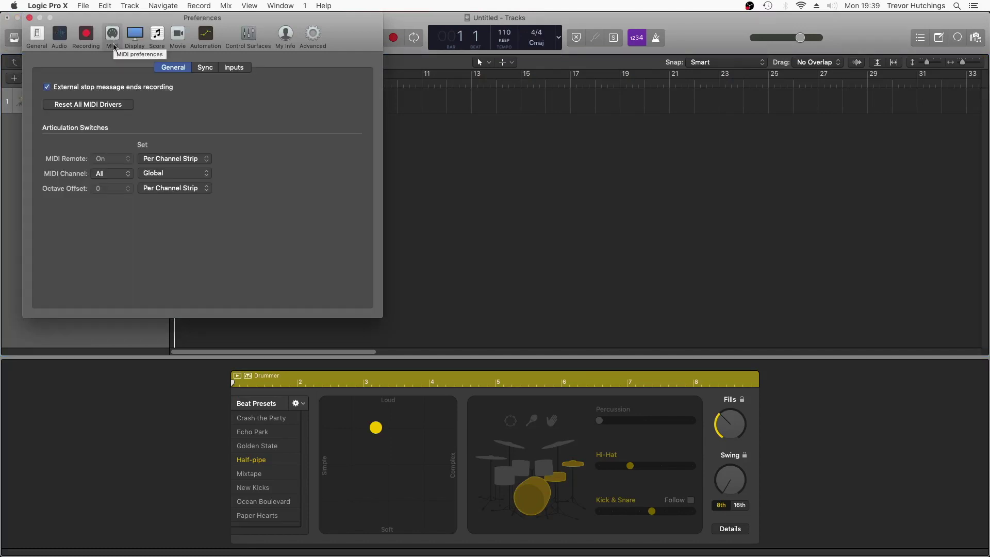
{"action": "left_click", "coordinate": [234, 67]}
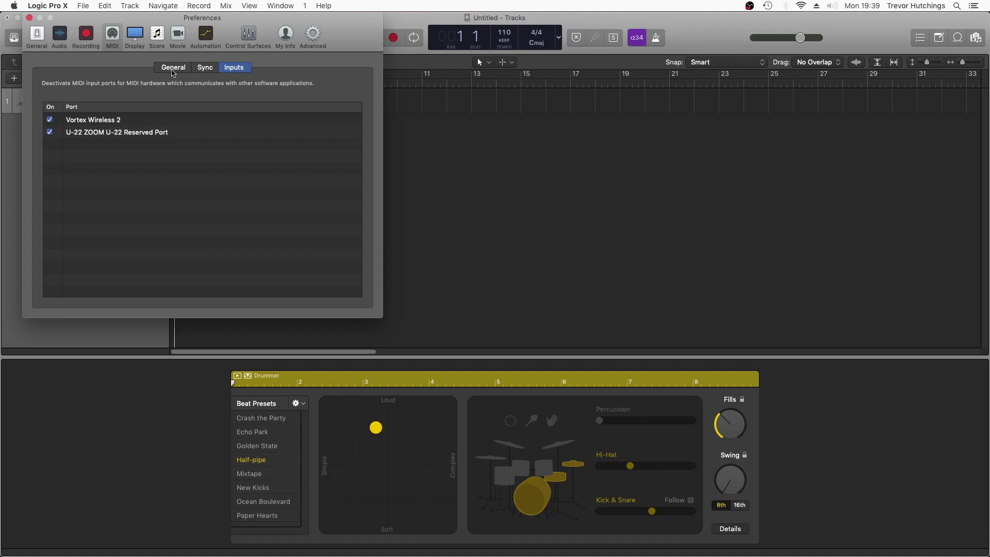
{"action": "left_click", "coordinate": [172, 68]}
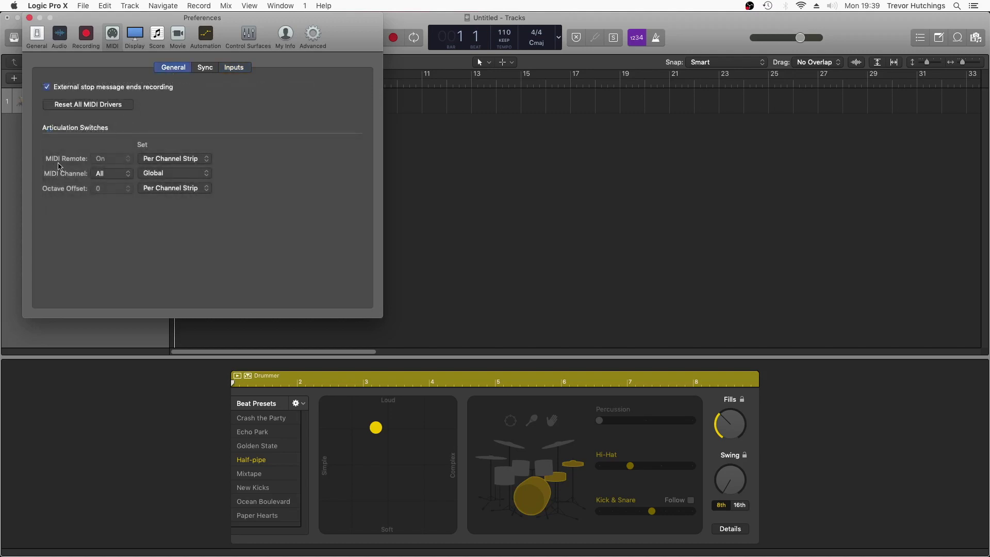
{"action": "left_click", "coordinate": [127, 158]}
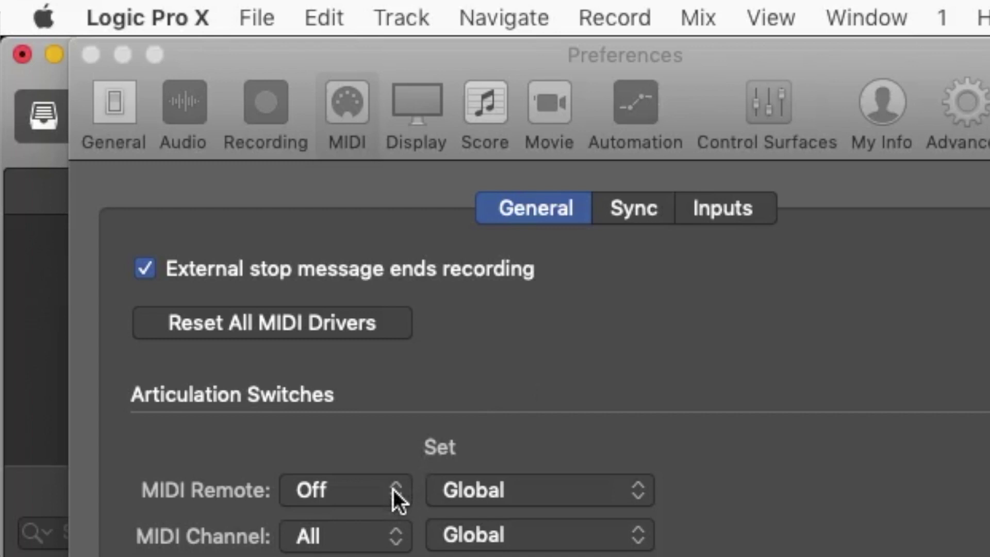
{"action": "left_click", "coordinate": [393, 489]}
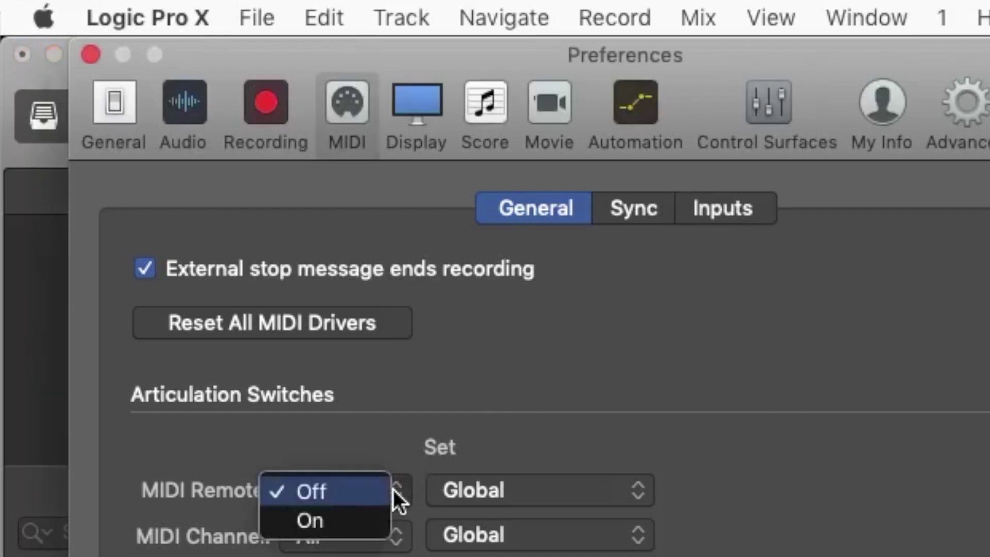
{"action": "left_click", "coordinate": [370, 527]}
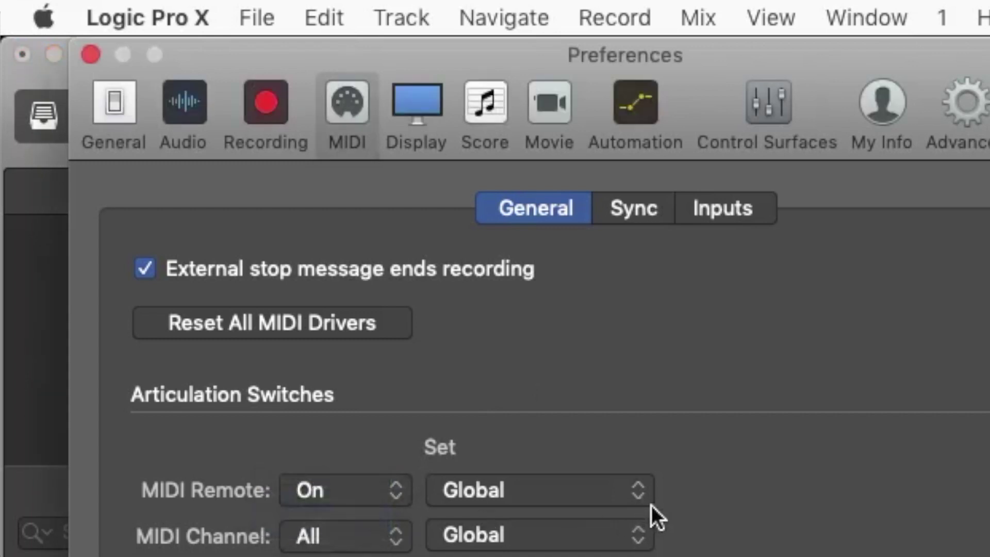
{"action": "left_click", "coordinate": [636, 494]}
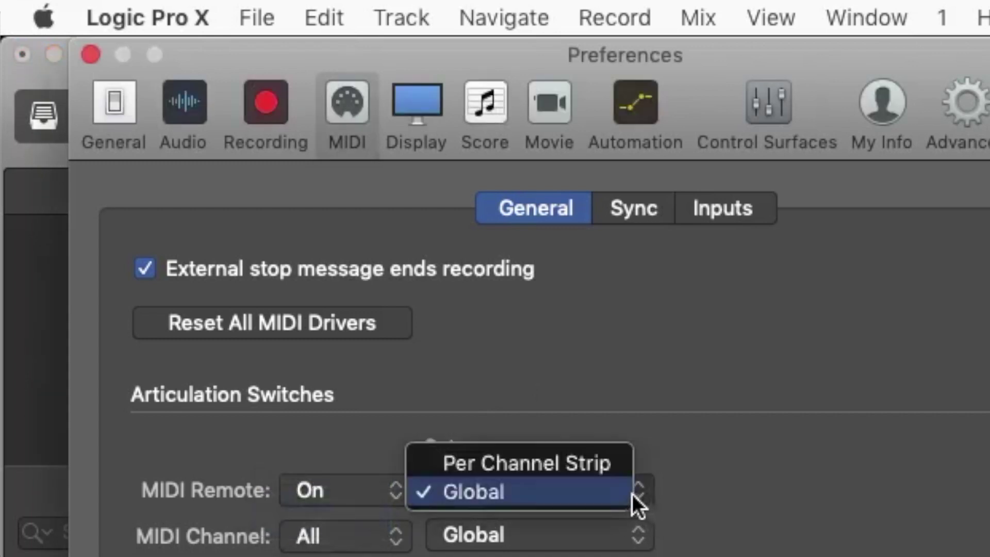
{"action": "left_click", "coordinate": [605, 467]}
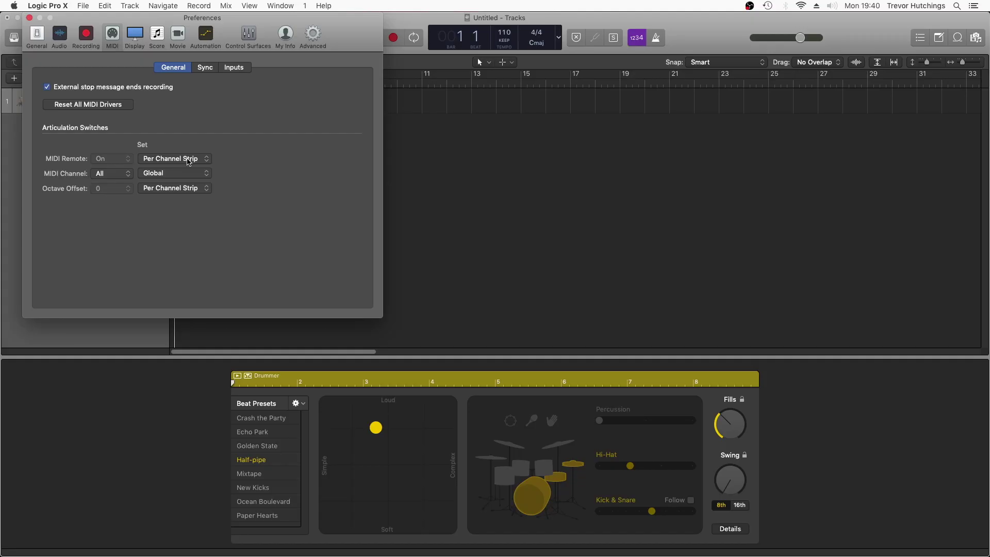
{"action": "left_click", "coordinate": [30, 20]}
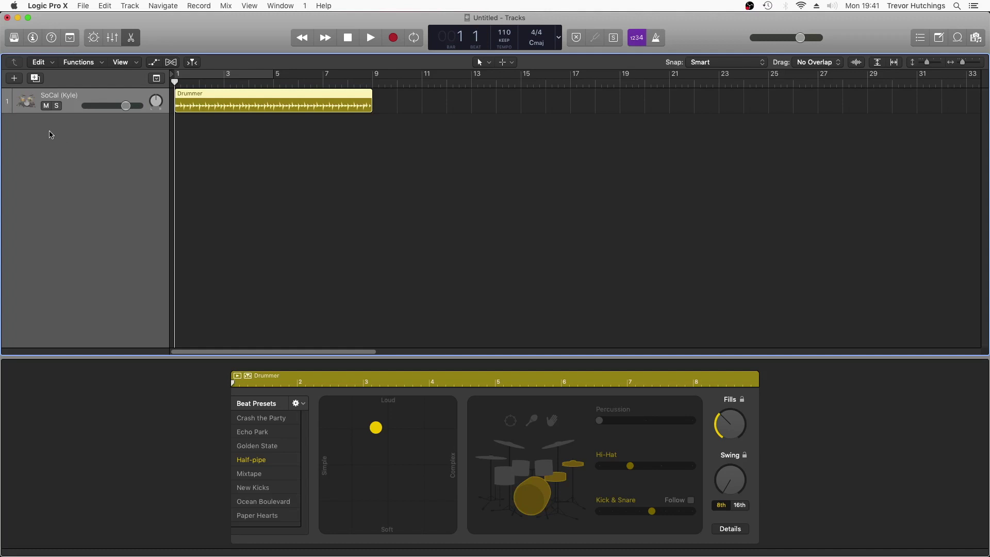
Create 4 new Software Instrument tracks.
{"action": "left_click", "coordinate": [15, 79]}
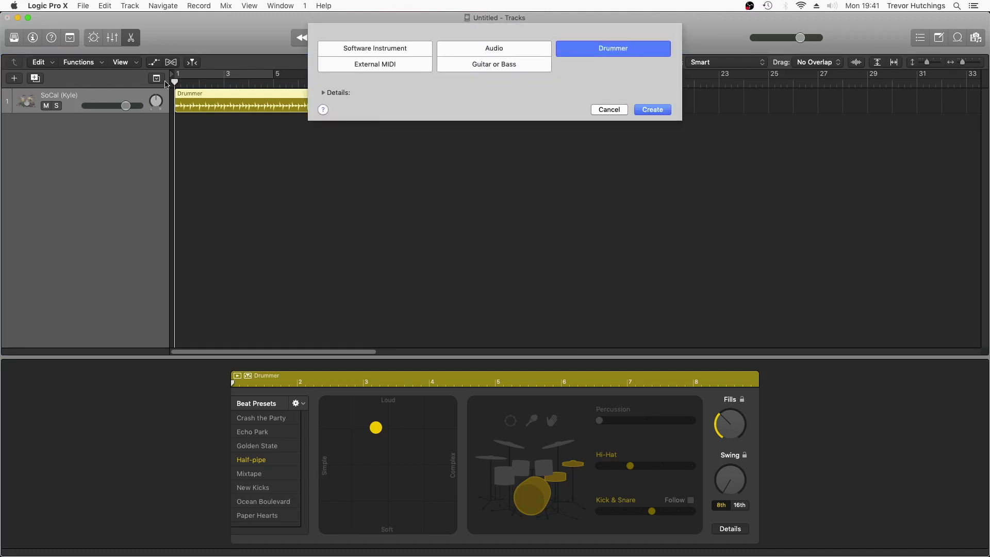
{"action": "left_click", "coordinate": [408, 49]}
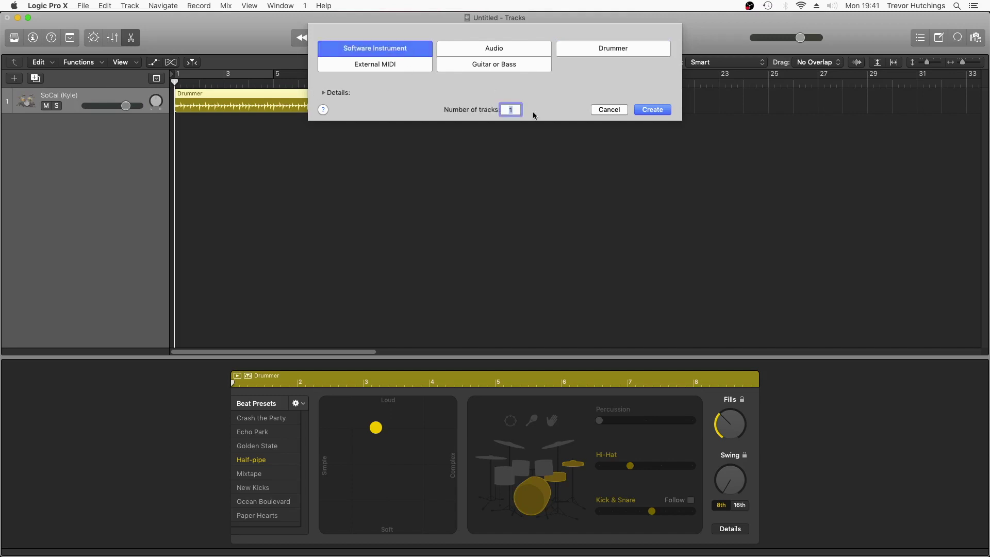
{"action": "type", "text": "4"}
{"action": "left_click", "coordinate": [649, 109]}
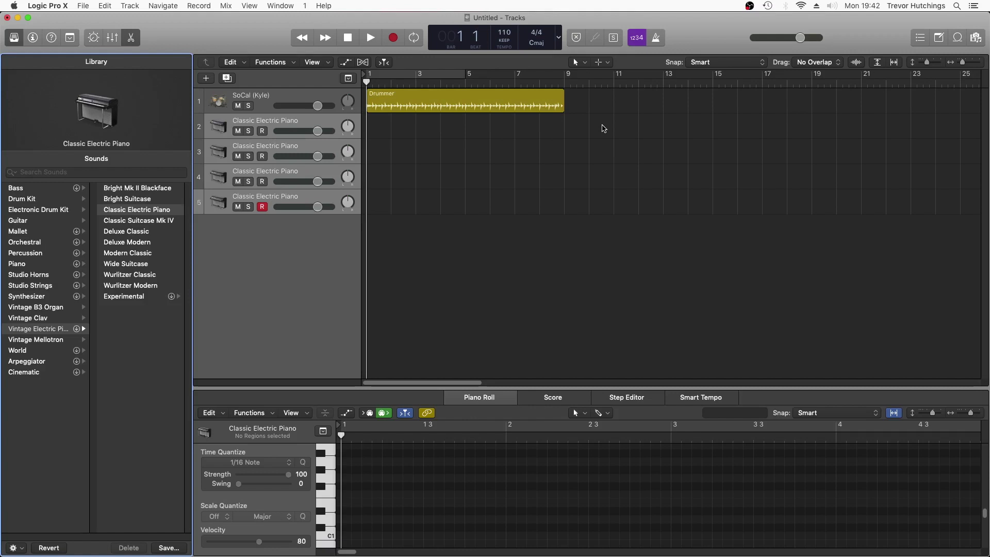
Load Evolving FM Chords onto track 2 and Light Harmonics onto track 3.
{"action": "left_click", "coordinate": [222, 129]}
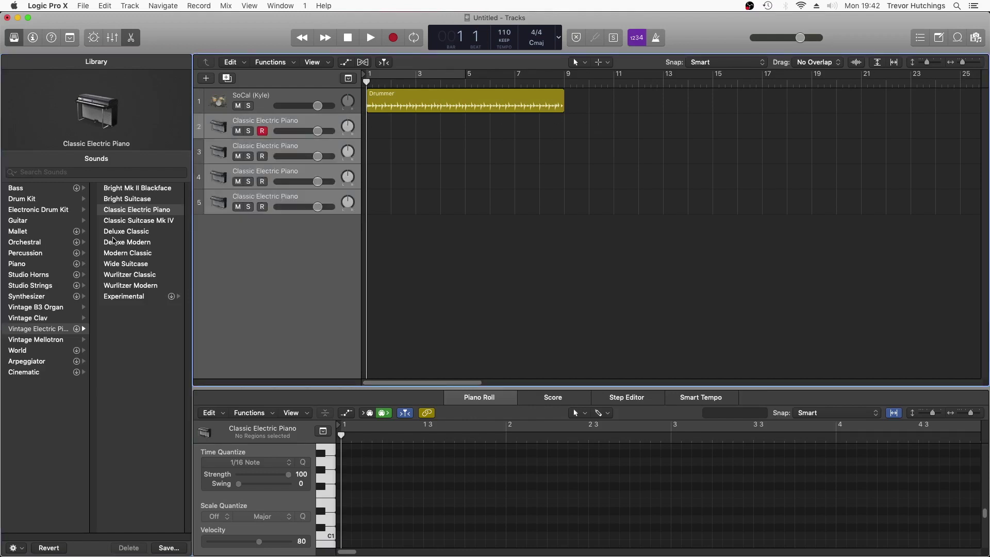
{"action": "left_click", "coordinate": [45, 297]}
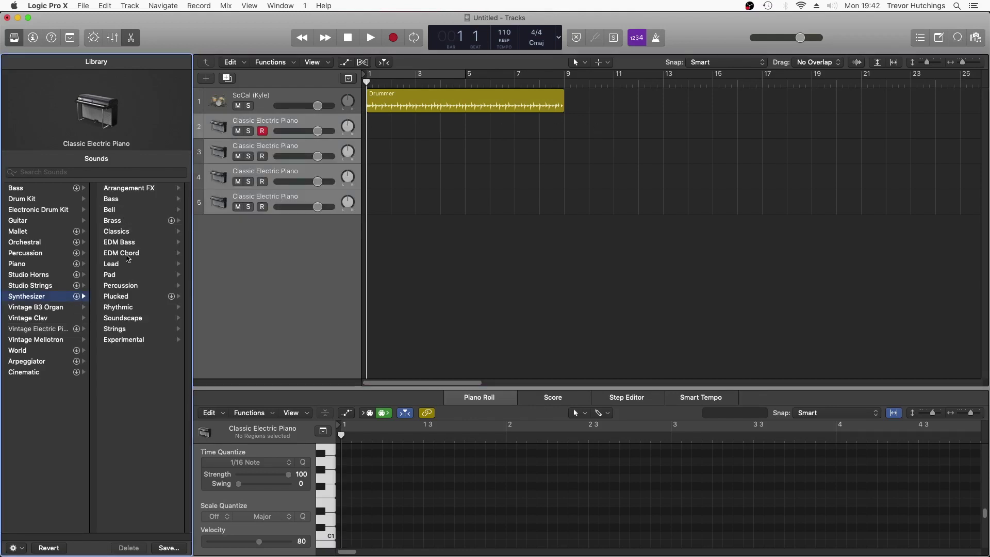
{"action": "left_click", "coordinate": [122, 253]}
{"action": "left_click", "coordinate": [126, 297]}
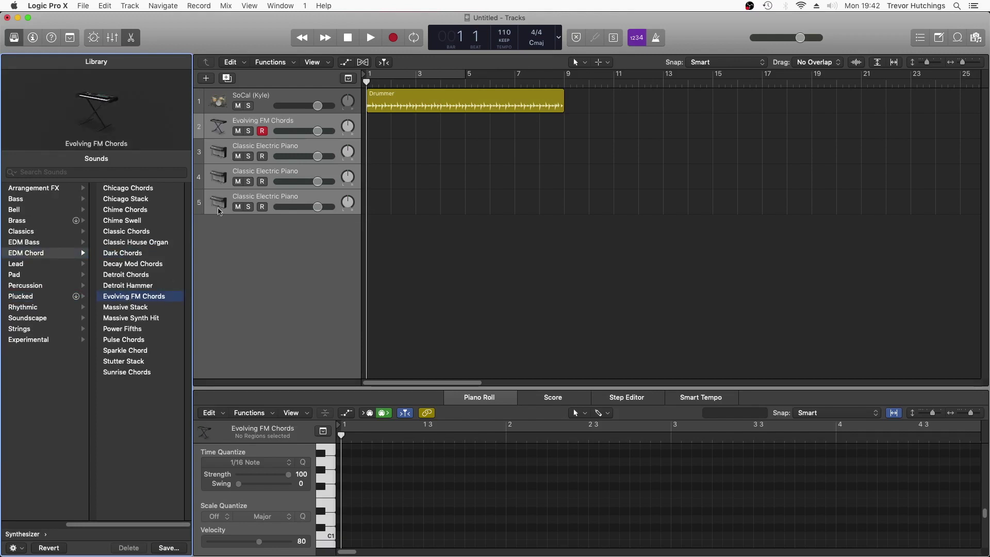
{"action": "left_click", "coordinate": [216, 155]}
{"action": "left_click", "coordinate": [27, 296]}
{"action": "left_click", "coordinate": [14, 274]}
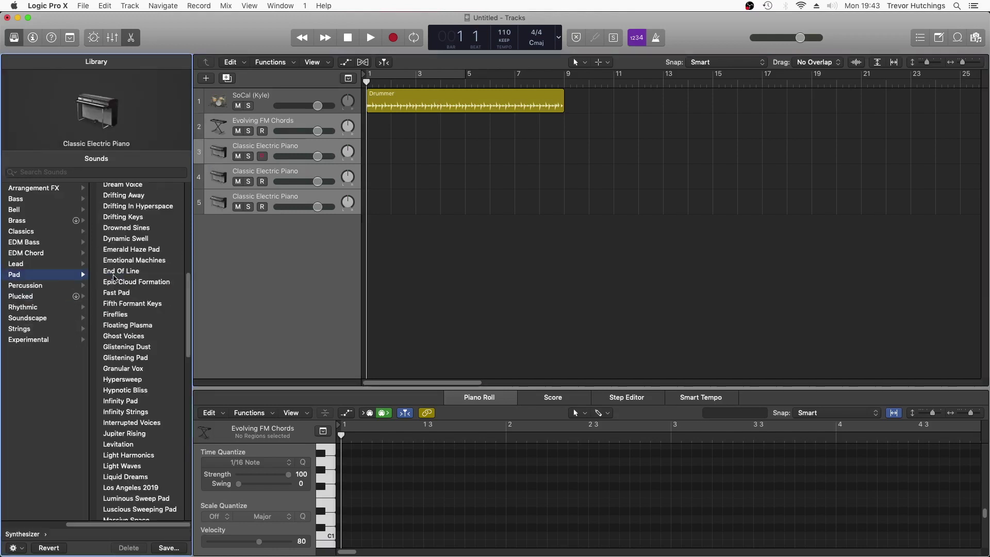
{"action": "left_click", "coordinate": [128, 455]}
Load Metallic Fireflies onto track 4 and the Vintage Mellotron Strings & Flute onto track 5.
{"action": "left_click", "coordinate": [209, 177]}
{"action": "left_click", "coordinate": [27, 296]}
{"action": "left_click", "coordinate": [23, 307]}
{"action": "left_click", "coordinate": [126, 349]}
{"action": "key", "text": "Down"}
{"action": "left_click", "coordinate": [63, 338]}
{"action": "left_click", "coordinate": [124, 285]}
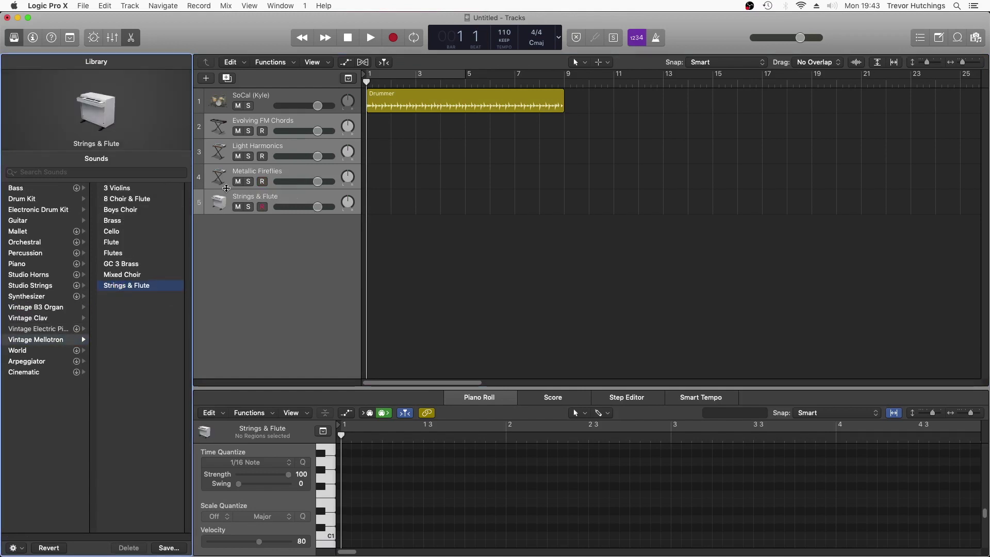
{"action": "left_click", "coordinate": [207, 78]}
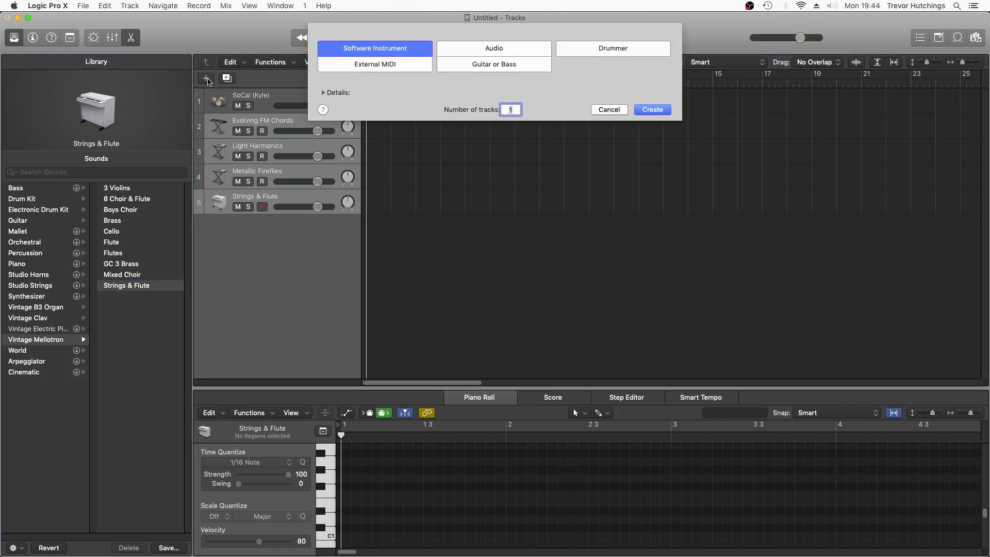
Create an External MIDI track for the Vortex Wireless 2.
{"action": "left_click", "coordinate": [382, 66]}
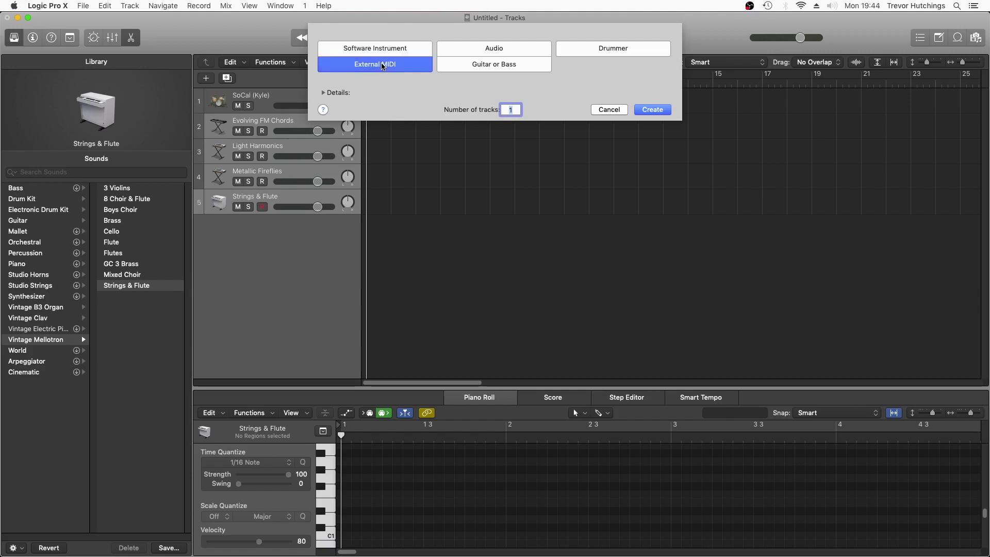
{"action": "left_click", "coordinate": [644, 113]}
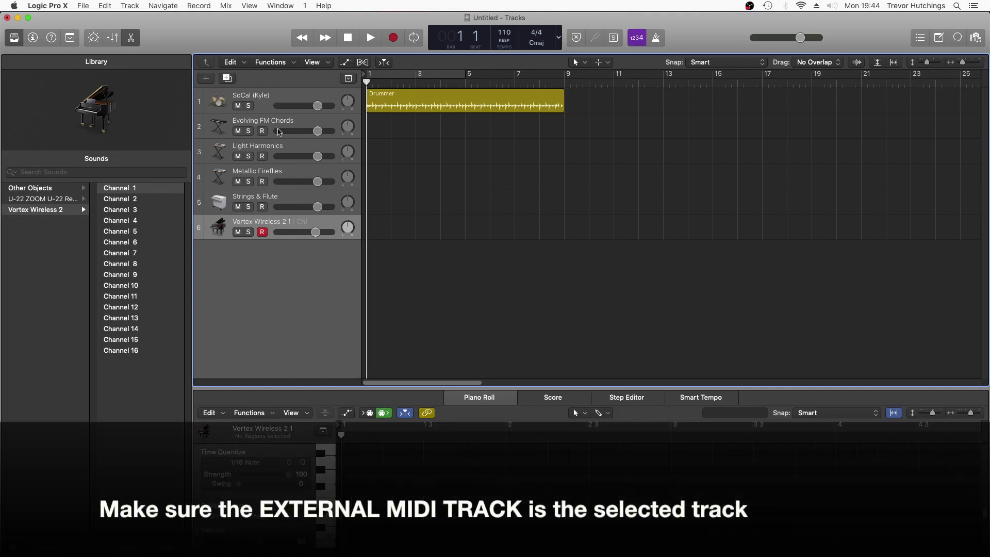
Record-enable tracks 2, 3, 4 and 5.
{"action": "left_click", "coordinate": [263, 131]}
{"action": "left_click", "coordinate": [263, 156]}
{"action": "left_click", "coordinate": [263, 182]}
{"action": "left_click", "coordinate": [262, 206]}
Start Learn Assignment for "Volume" and pick the track volume fader as the parameter.
{"action": "left_click", "coordinate": [48, 6]}
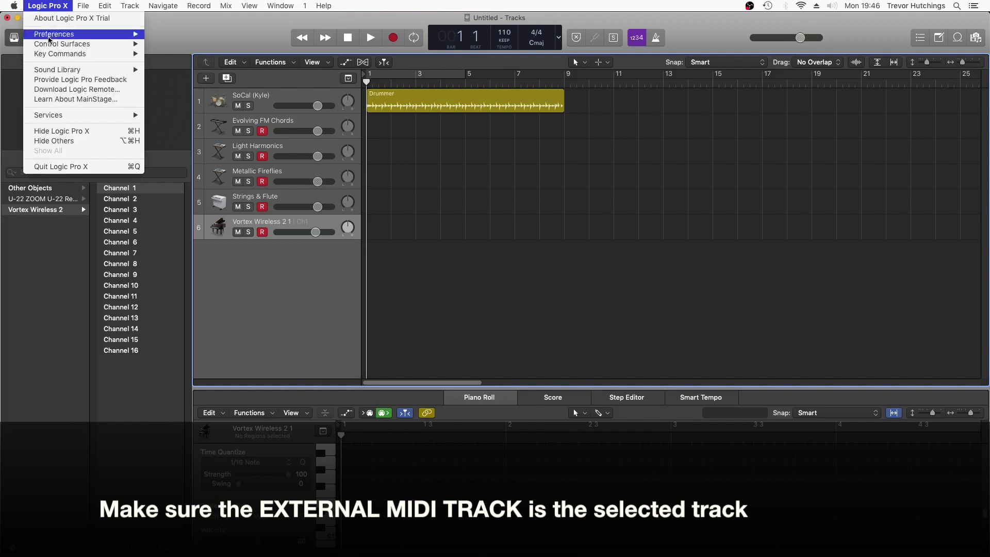
{"action": "mouse_move", "coordinate": [50, 46]}
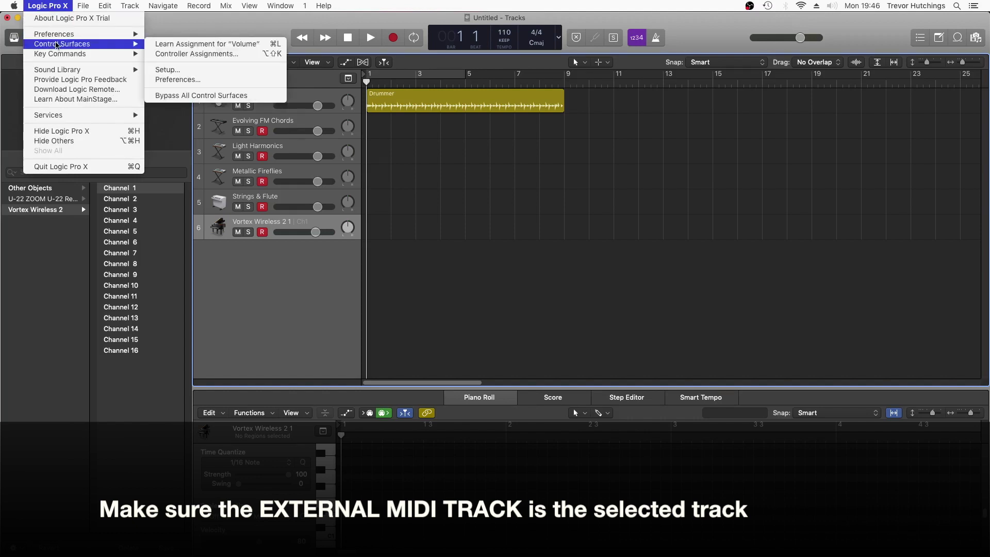
{"action": "left_click", "coordinate": [188, 47]}
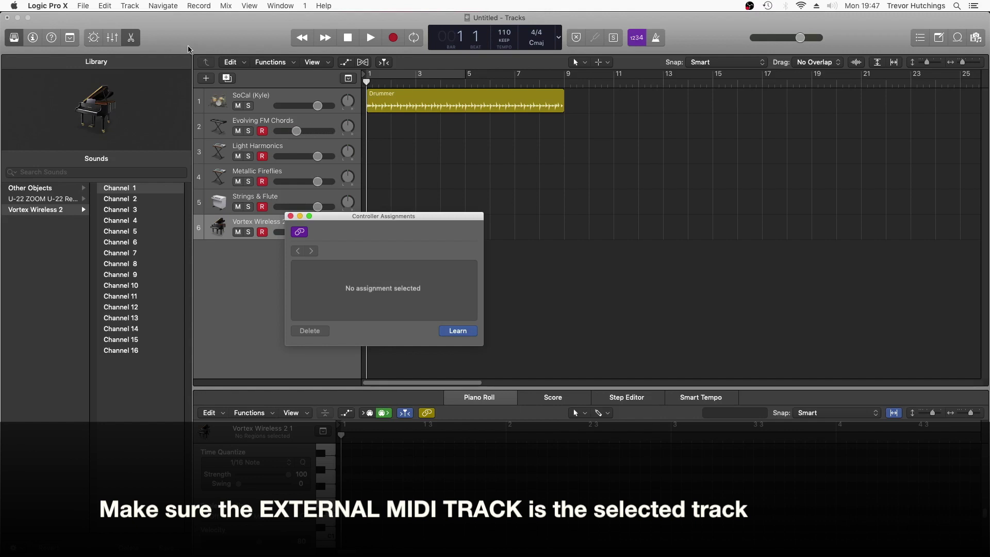
{"action": "left_click", "coordinate": [317, 157]}
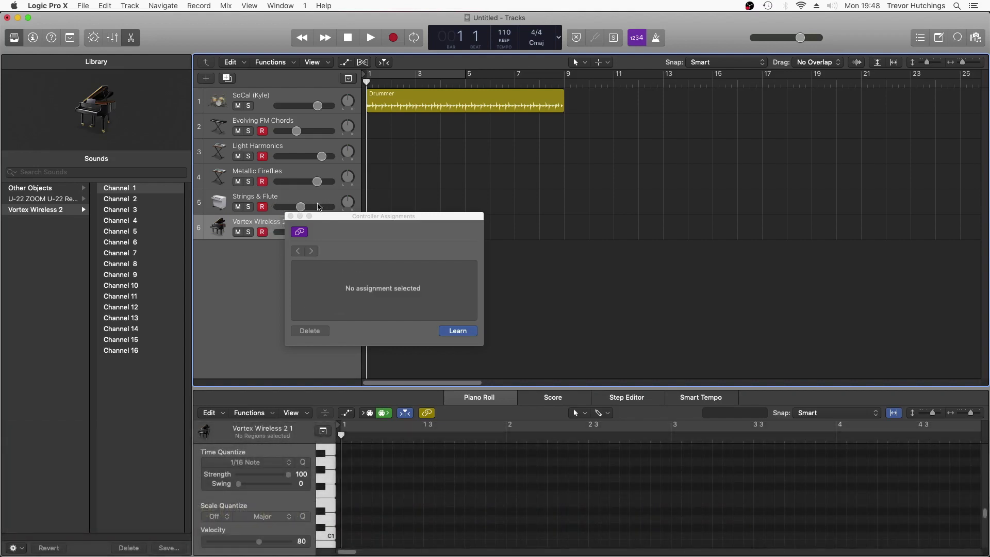
Close Controller Assignments, mute track 2, and start Learn Assignment for "Mute" under Control Surfaces.
{"action": "left_click", "coordinate": [291, 217]}
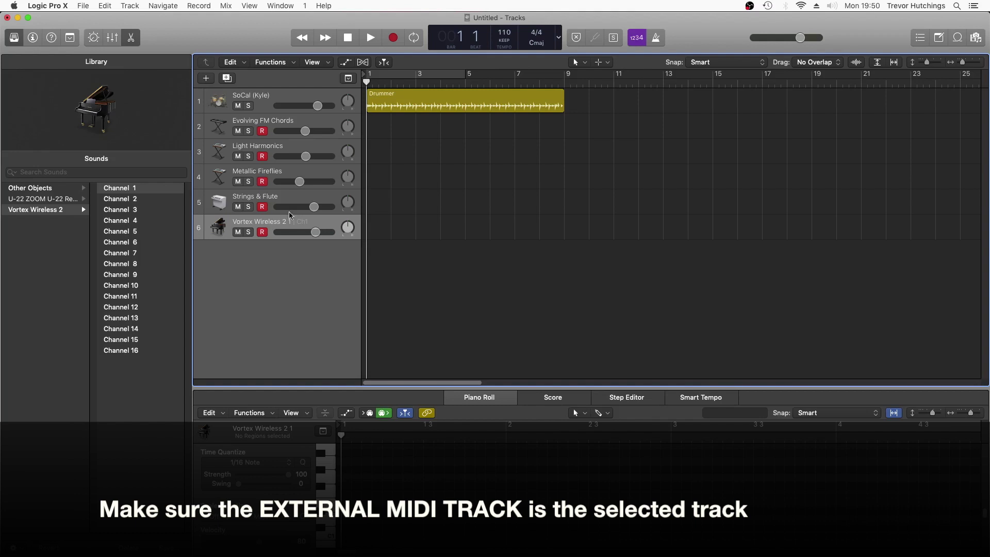
{"action": "left_click", "coordinate": [239, 132]}
{"action": "left_click", "coordinate": [46, 5]}
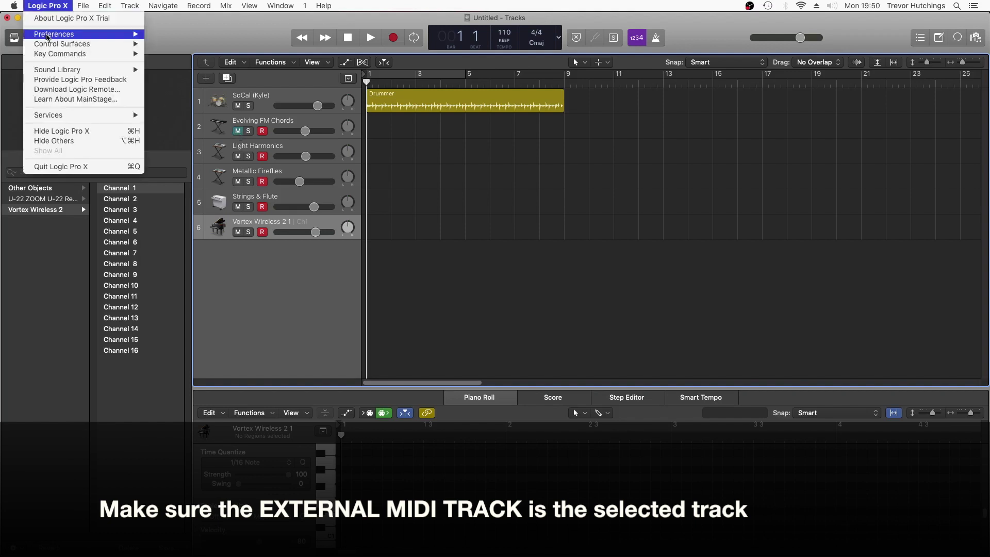
{"action": "mouse_move", "coordinate": [47, 45]}
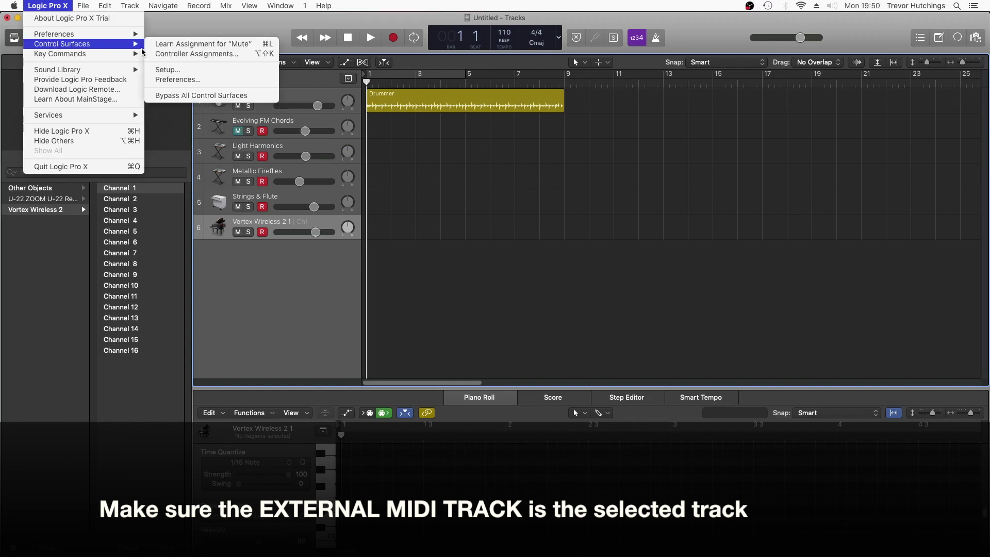
{"action": "left_click", "coordinate": [205, 47]}
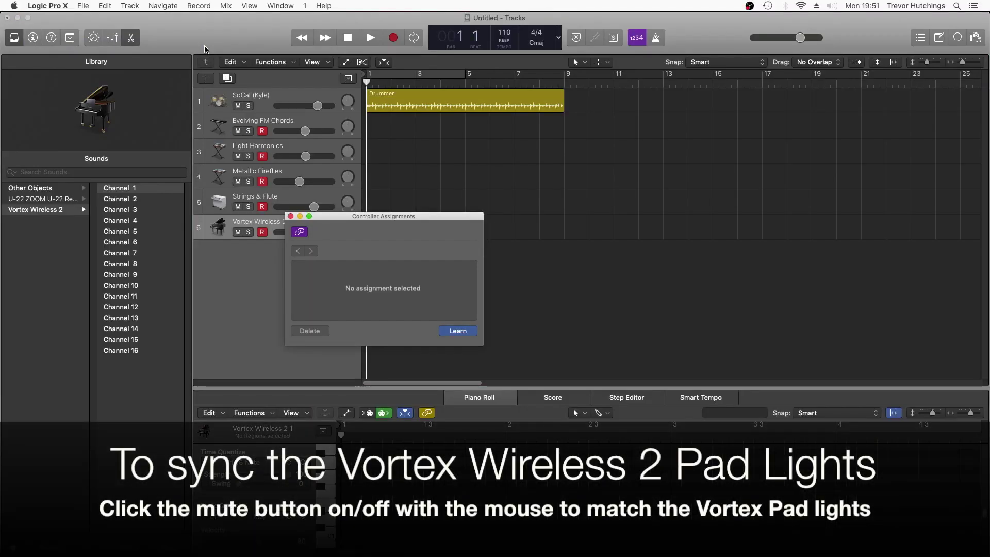
Toggle mute on tracks 3 and 4, and mute track 5, to sync the pad lights.
{"action": "left_click", "coordinate": [238, 157]}
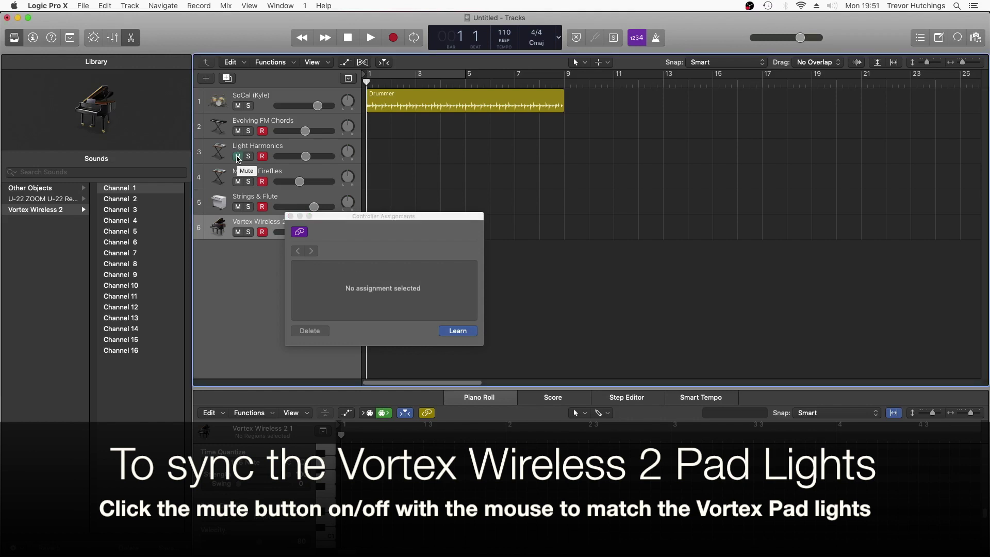
{"action": "left_click", "coordinate": [239, 157]}
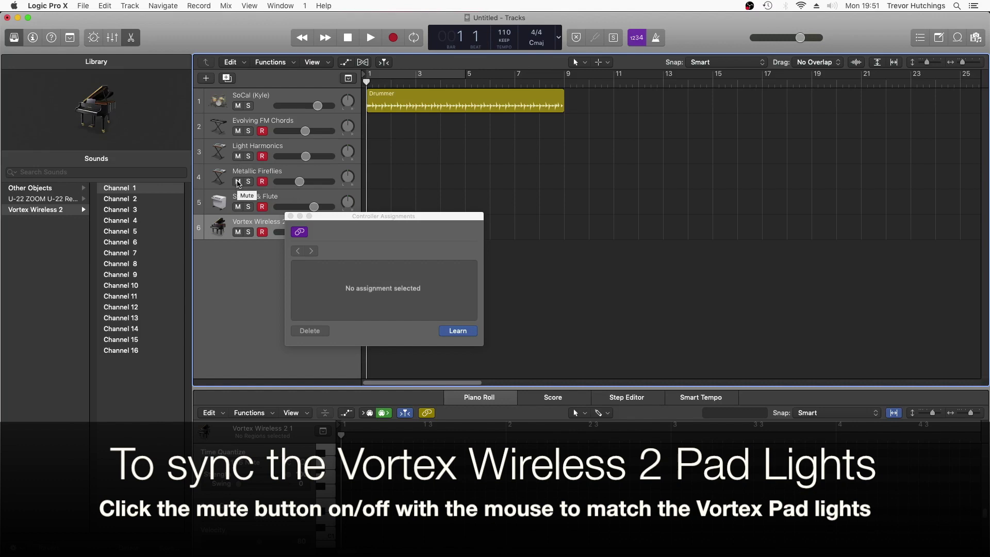
{"action": "left_click", "coordinate": [238, 182]}
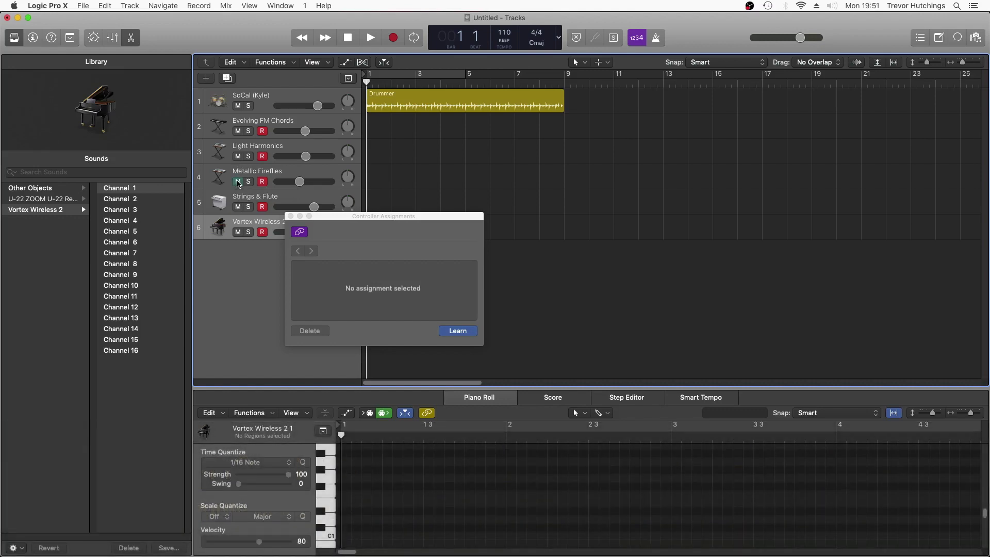
{"action": "left_click", "coordinate": [238, 207]}
Unmute track 5, close Controller Assignments, and solo track 2.
{"action": "left_click", "coordinate": [238, 206]}
{"action": "left_click", "coordinate": [291, 217]}
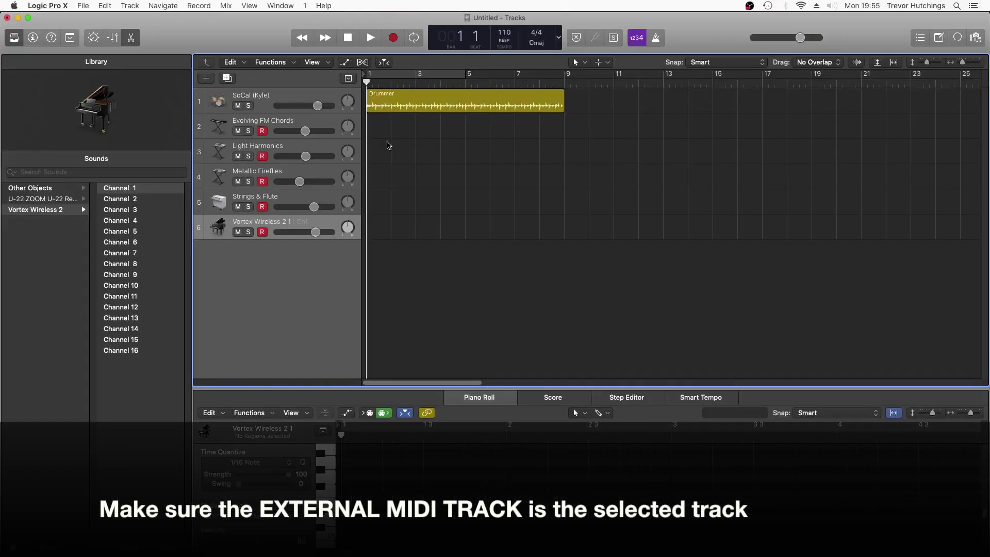
{"action": "left_click", "coordinate": [250, 131]}
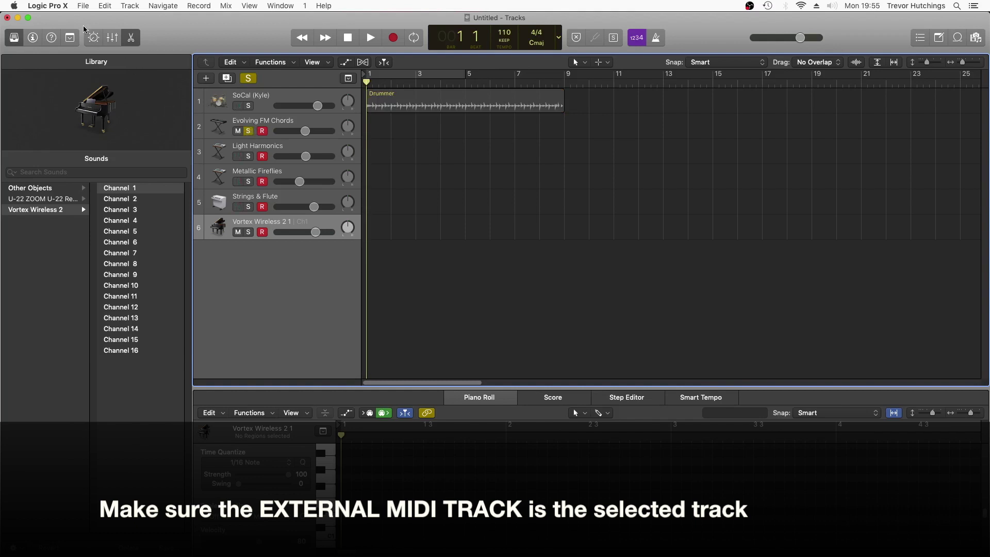
Start Learn Assignment for "Solo" from the Control Surfaces menu.
{"action": "left_click", "coordinate": [59, 6]}
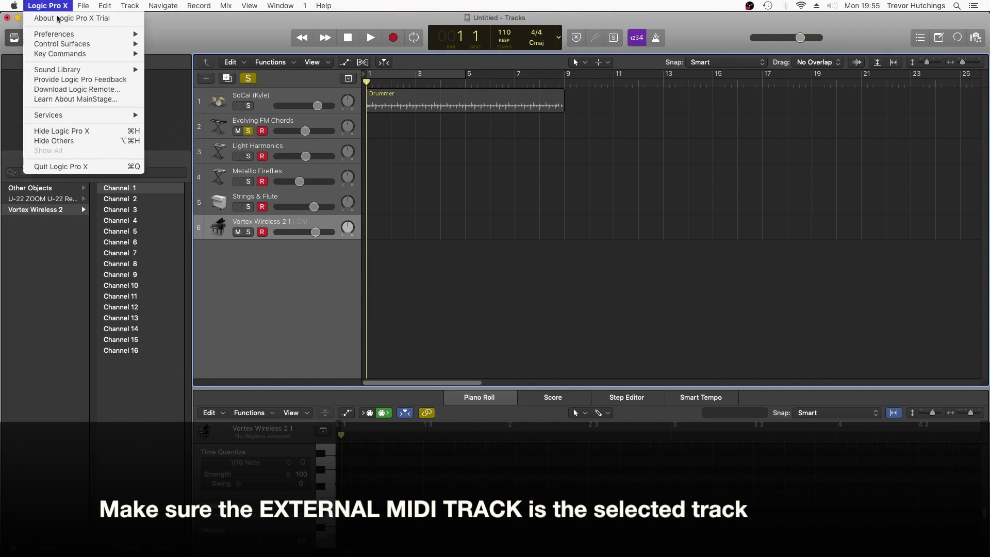
{"action": "mouse_move", "coordinate": [57, 46]}
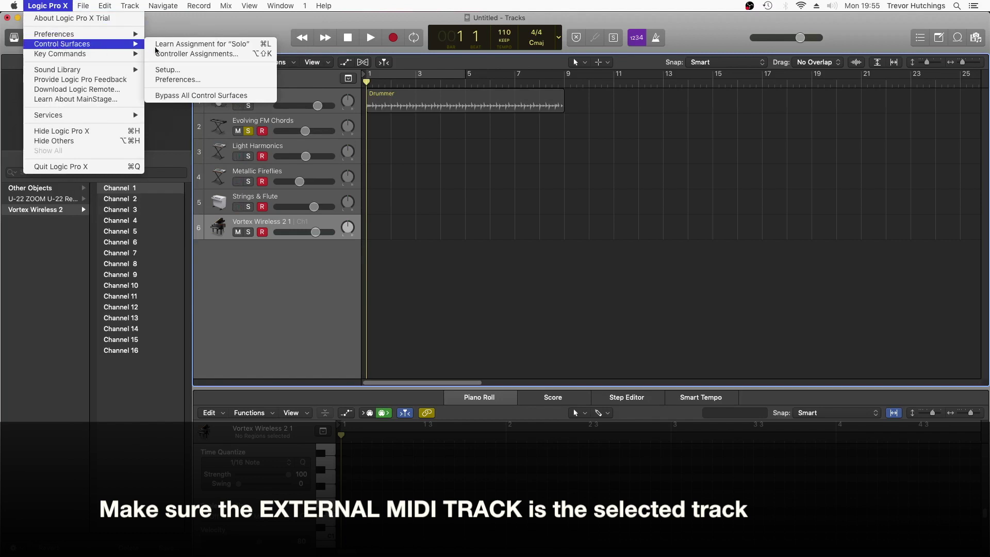
{"action": "left_click", "coordinate": [177, 46]}
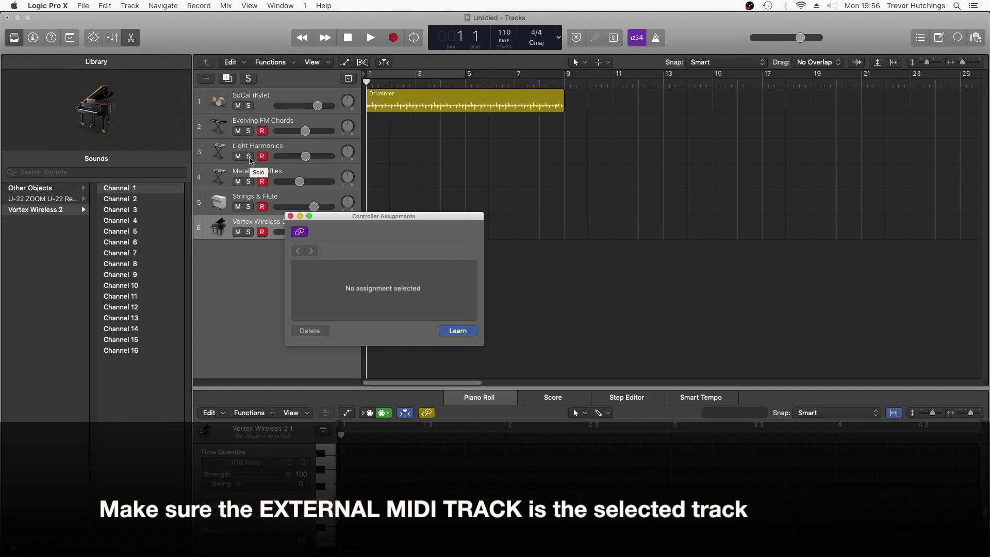
Solo and unsolo Light Harmonics, Metallic Fireflies and Strings & Flute, then close Controller Assignments.
{"action": "left_click", "coordinate": [248, 156]}
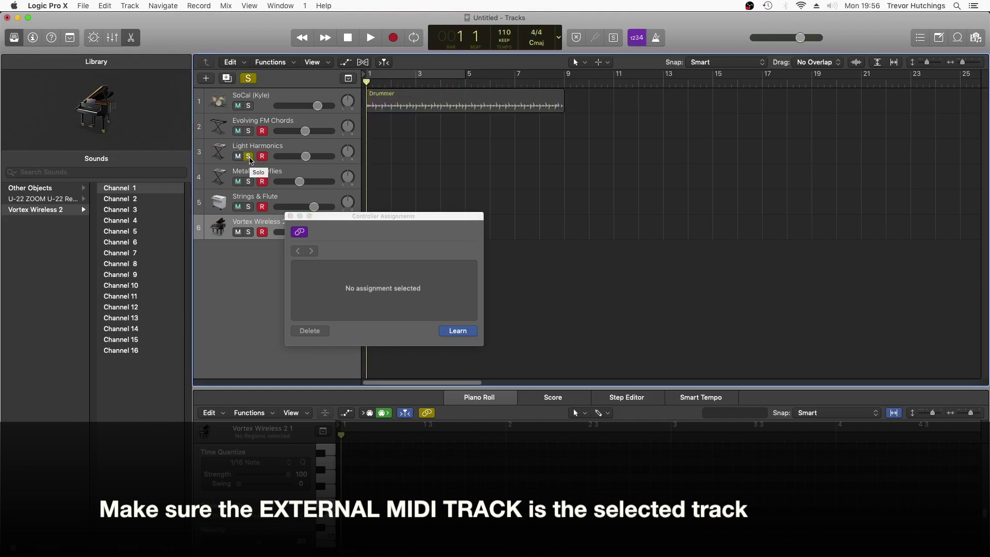
{"action": "left_click", "coordinate": [249, 157]}
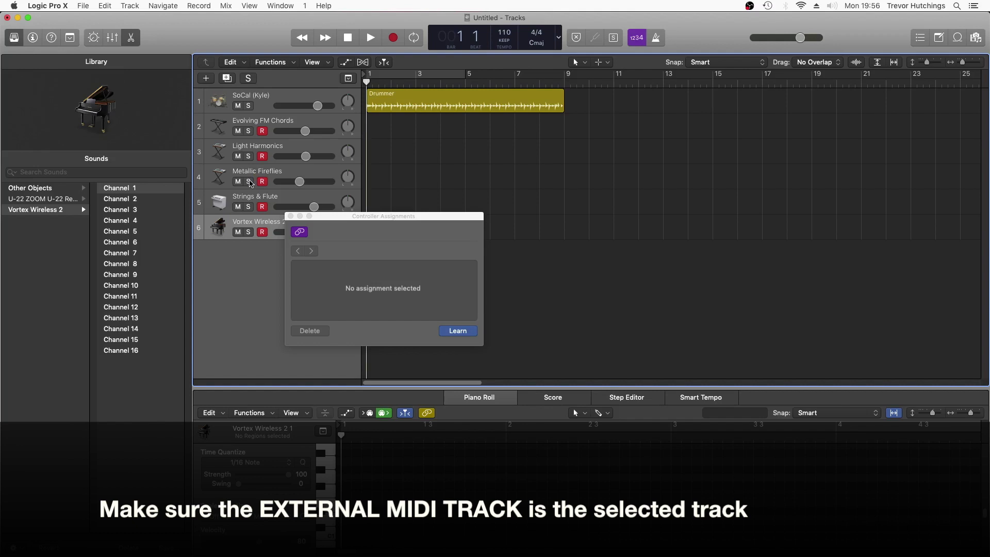
{"action": "left_click", "coordinate": [249, 182]}
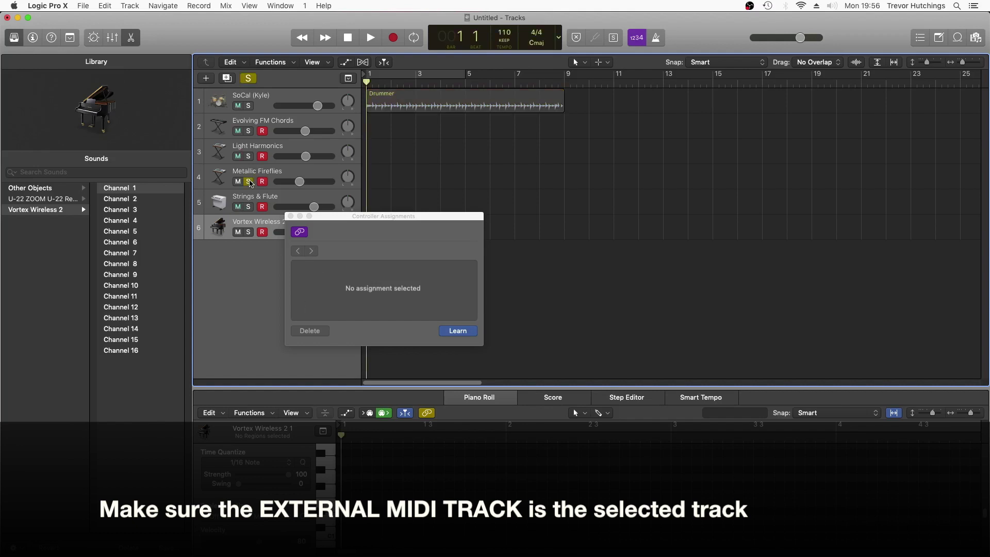
{"action": "left_click", "coordinate": [249, 182]}
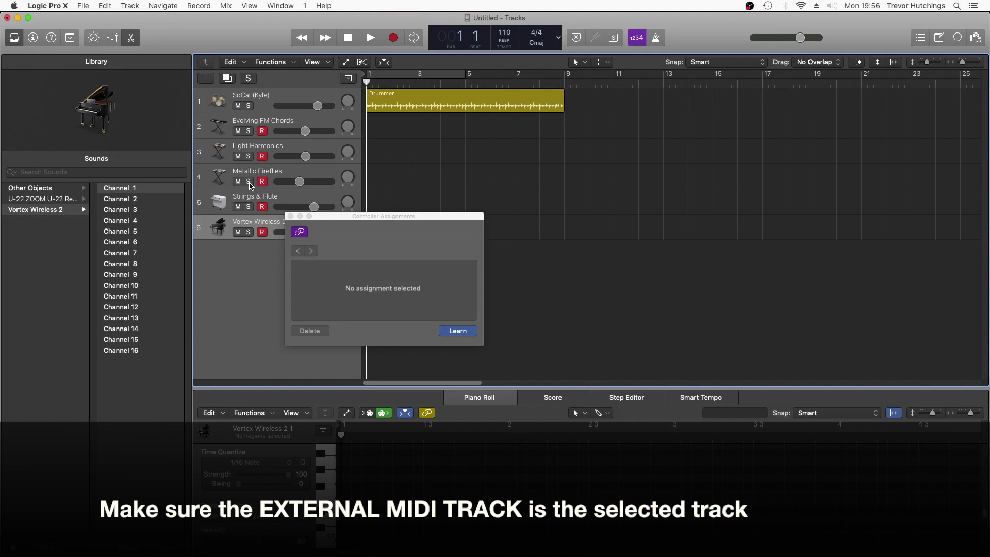
{"action": "left_click", "coordinate": [249, 208]}
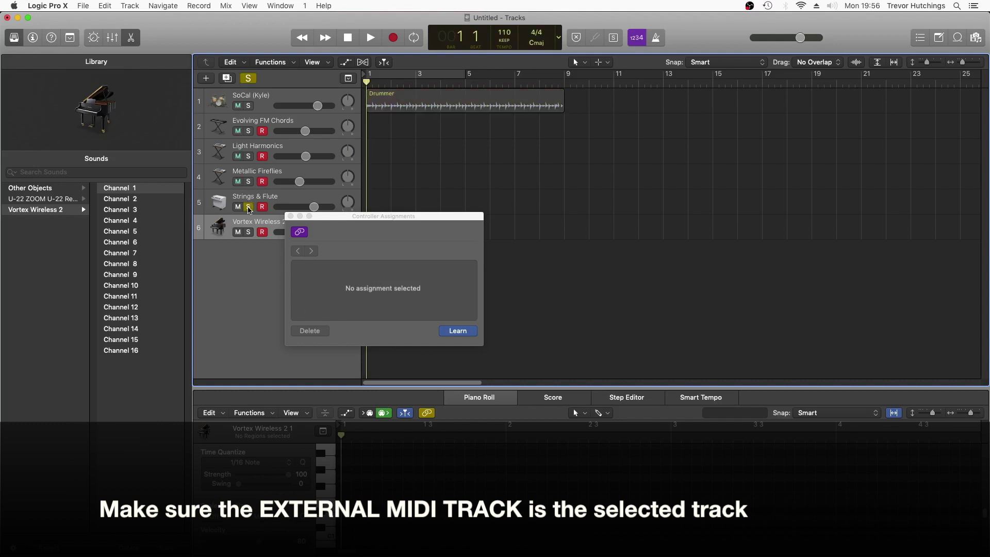
{"action": "left_click", "coordinate": [249, 208]}
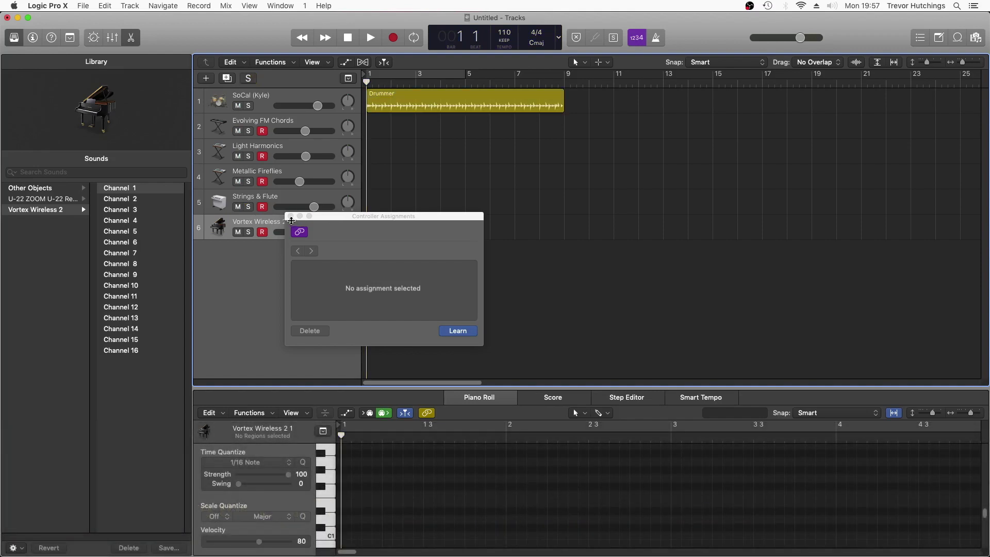
{"action": "left_click", "coordinate": [290, 216]}
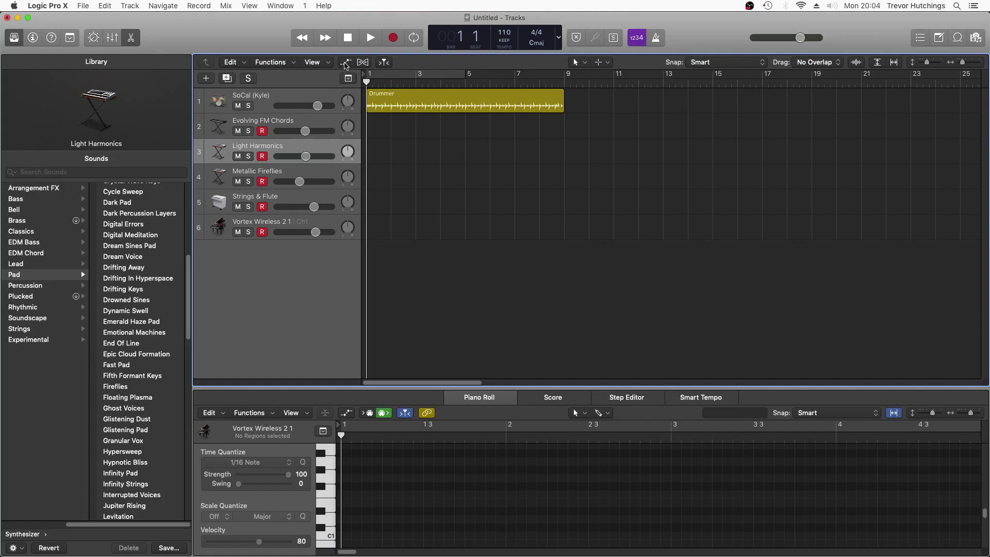
Show automation and set track 2 to Volume automation in Touch mode.
{"action": "left_click", "coordinate": [345, 62]}
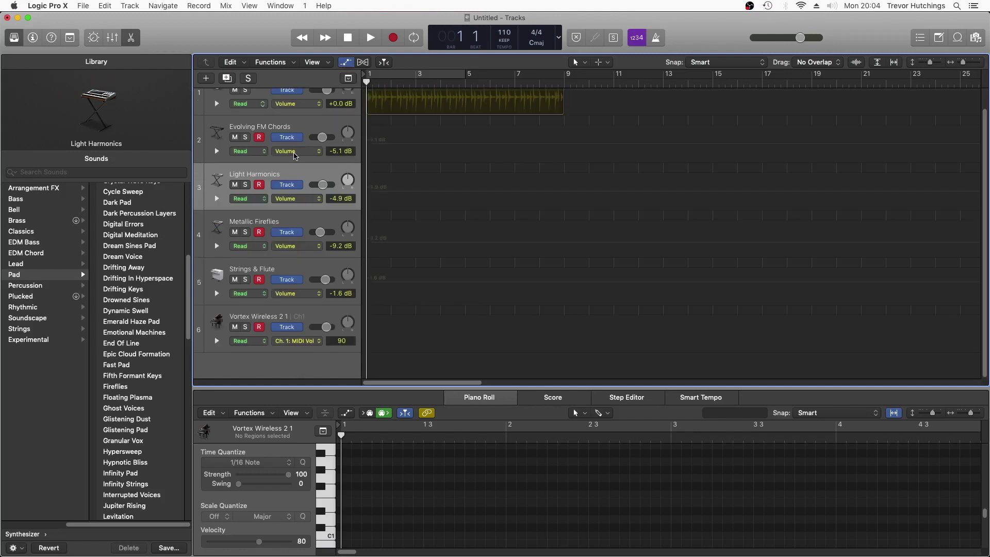
{"action": "left_click", "coordinate": [296, 151]}
{"action": "left_click", "coordinate": [295, 156]}
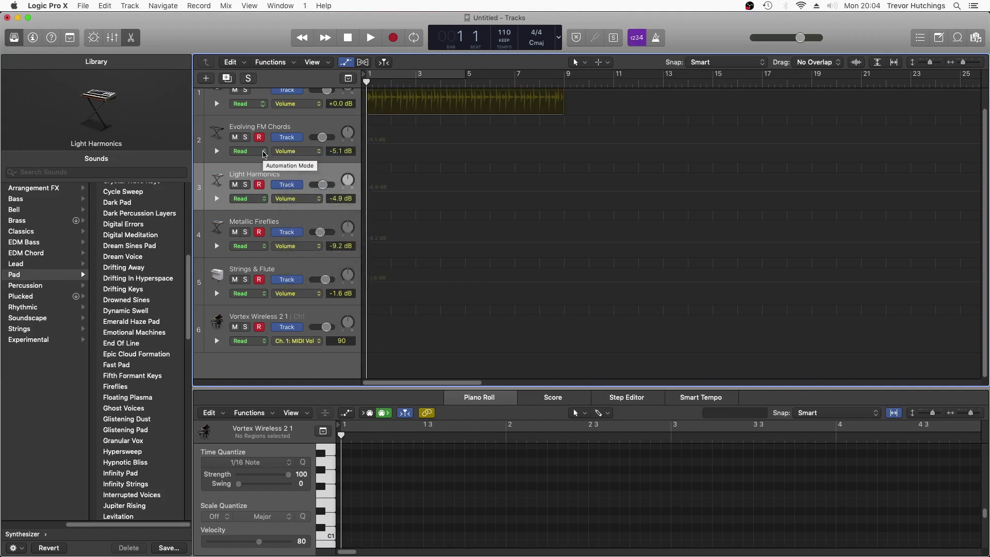
{"action": "left_click", "coordinate": [264, 152]}
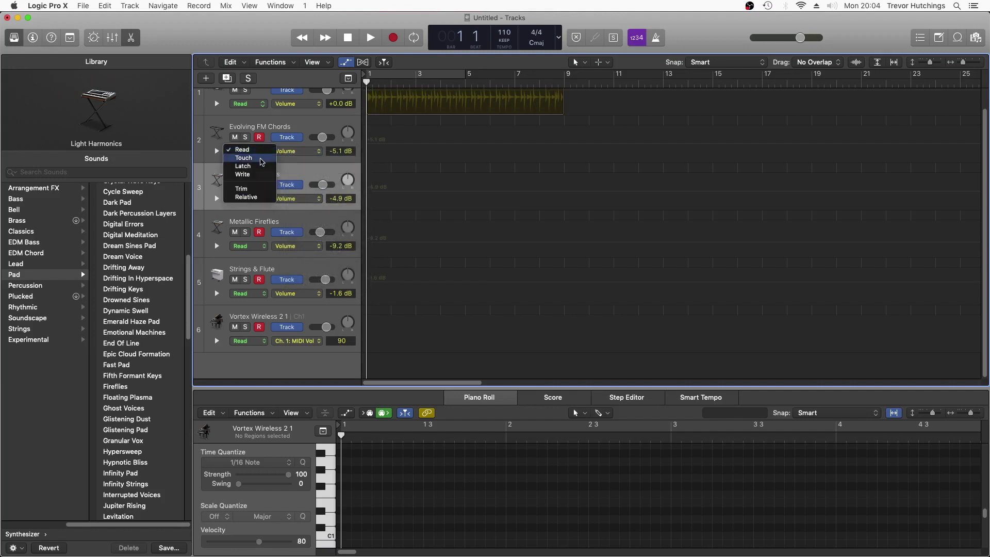
{"action": "left_click", "coordinate": [261, 159]}
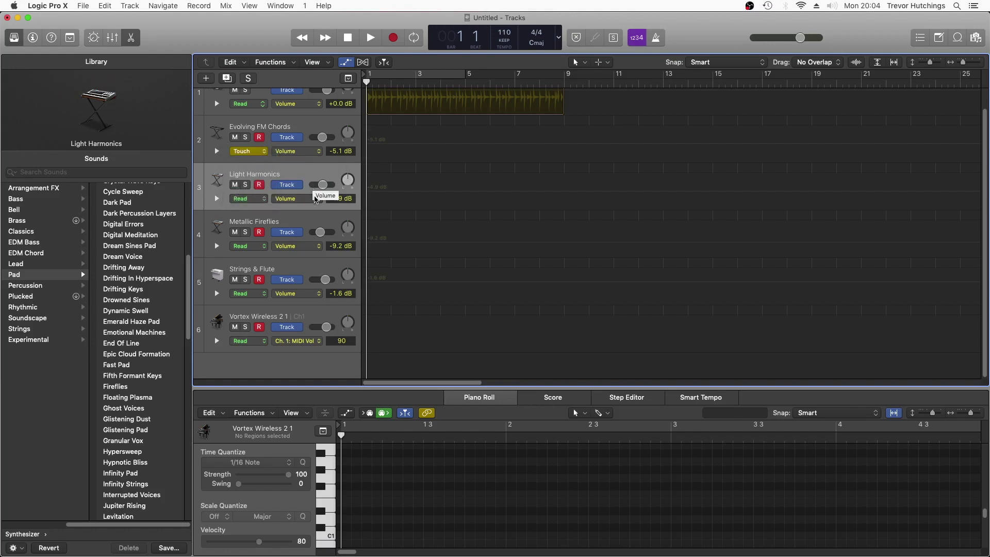
Set tracks 3, 4 and 5 to Touch automation mode, then hide automation.
{"action": "left_click", "coordinate": [265, 199]}
{"action": "left_click", "coordinate": [253, 205]}
{"action": "left_click", "coordinate": [262, 246]}
{"action": "left_click", "coordinate": [260, 253]}
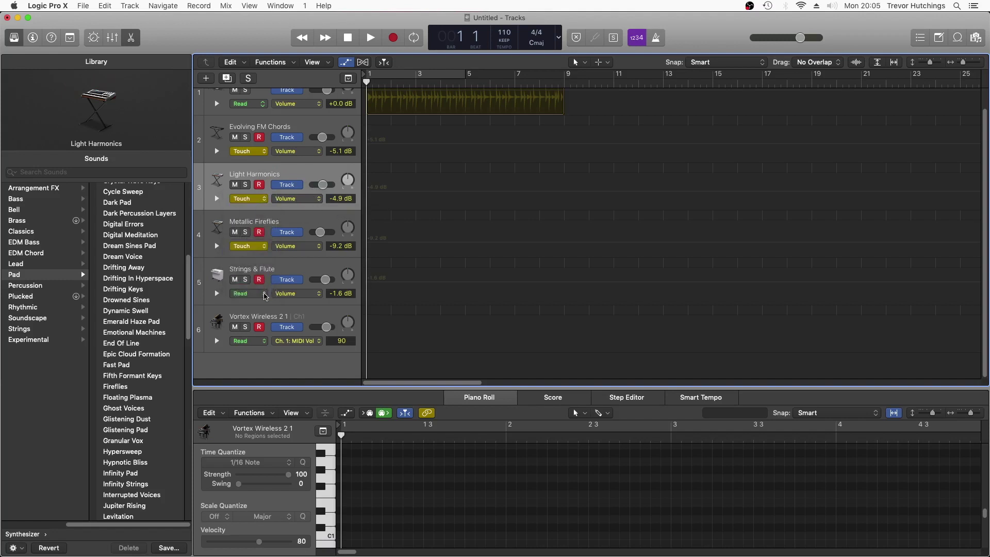
{"action": "left_click", "coordinate": [264, 294]}
{"action": "left_click", "coordinate": [261, 300]}
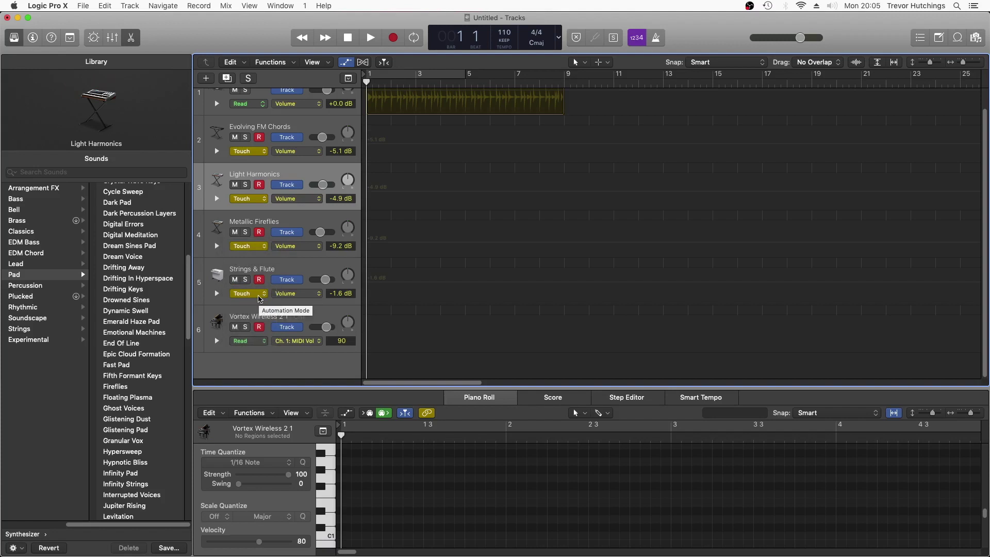
{"action": "left_click", "coordinate": [346, 64]}
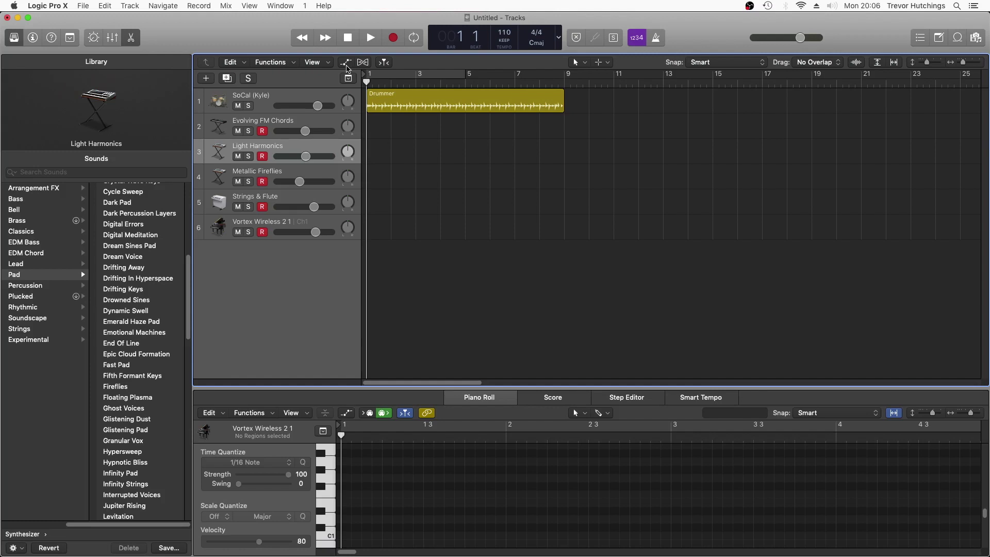
Record a take on the Vortex Wireless 2.1 track, then stop the transport.
{"action": "left_click", "coordinate": [393, 39]}
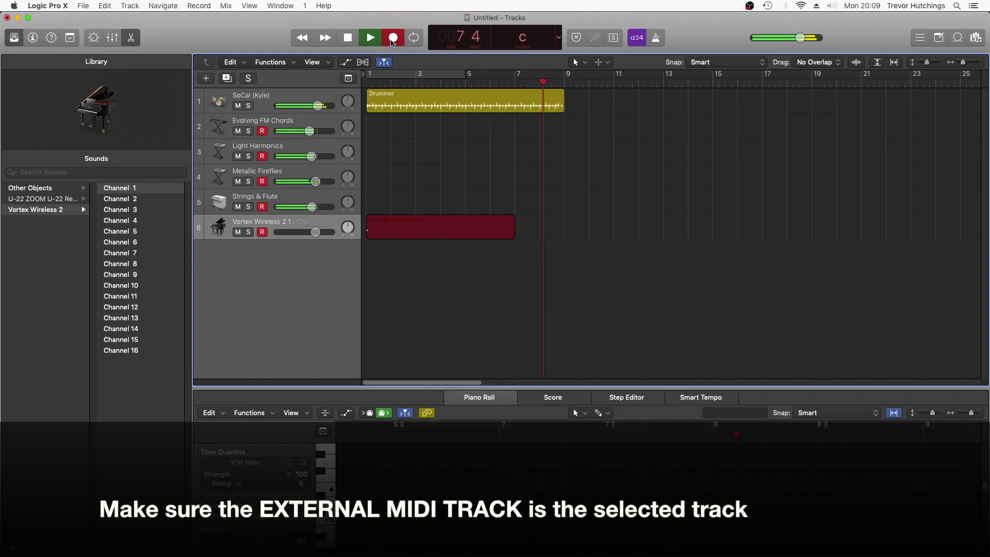
{"action": "left_click", "coordinate": [393, 42]}
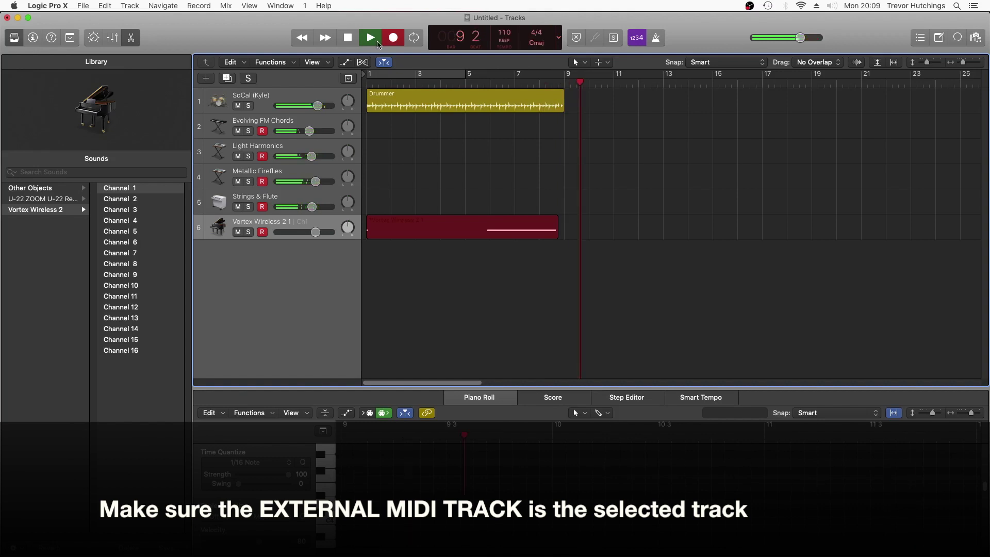
{"action": "left_click", "coordinate": [350, 41]}
Play back the recorded take from bar 1 and stop.
{"action": "left_click", "coordinate": [348, 42]}
{"action": "left_click", "coordinate": [370, 41]}
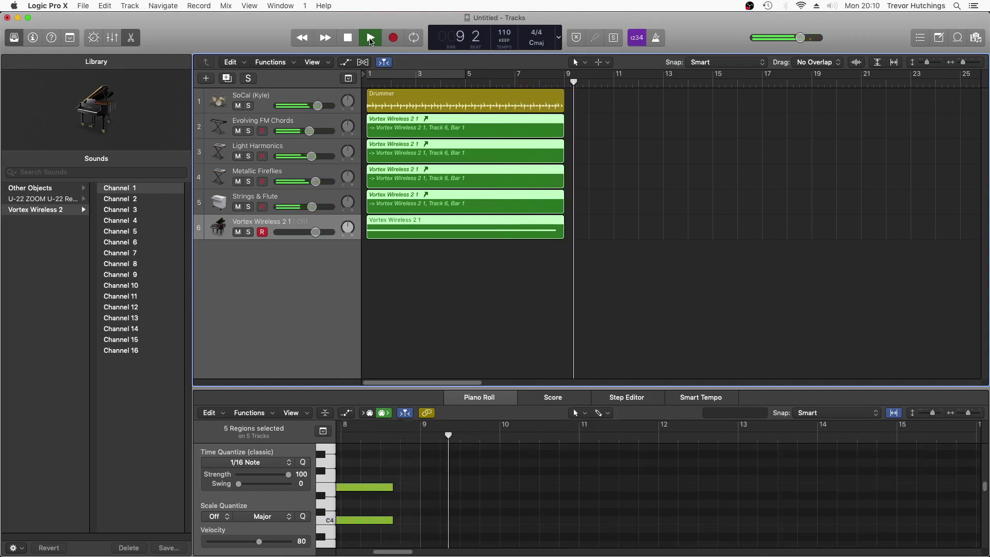
{"action": "left_click", "coordinate": [351, 41]}
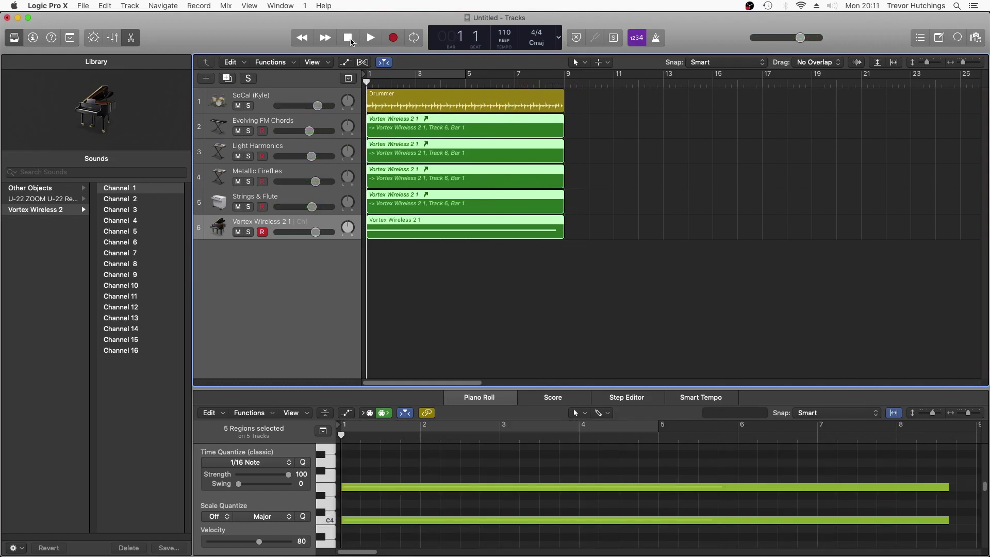